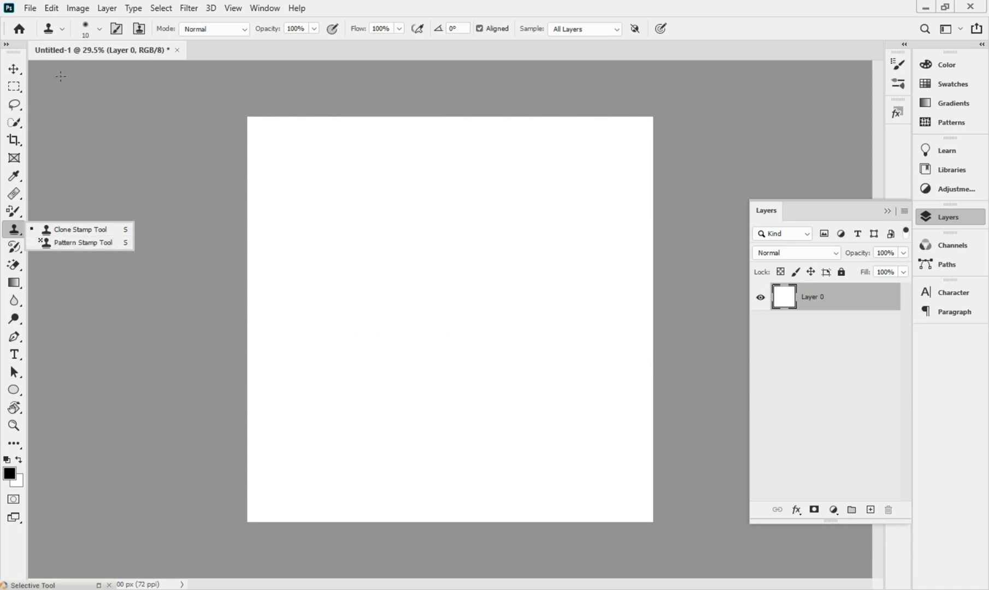
# Activate the Pattern Stamp tool and choose the golden-brown leaf pattern from the Trees group
pyautogui.click(15, 70)
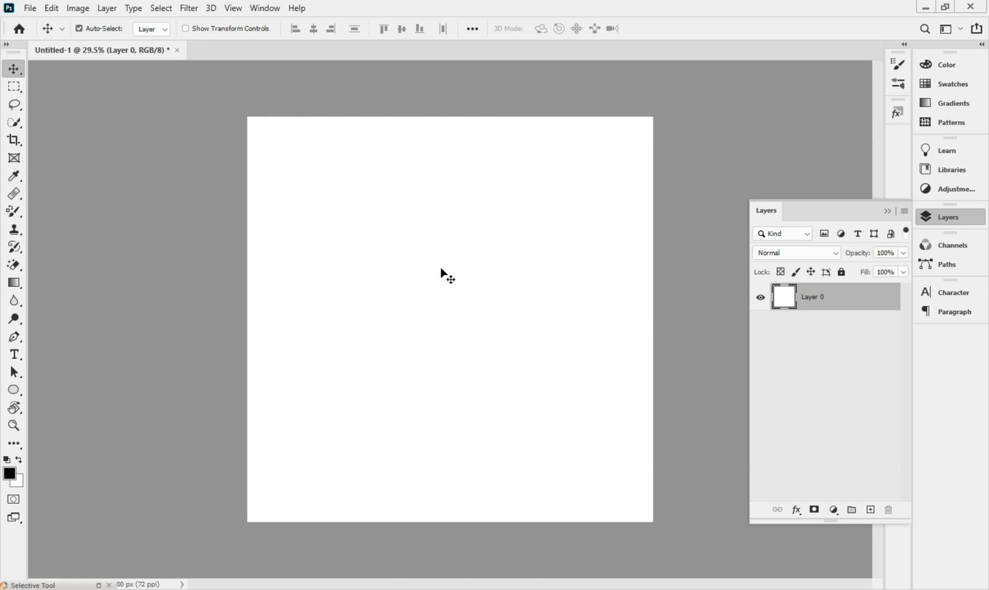
pyautogui.click(19, 235)
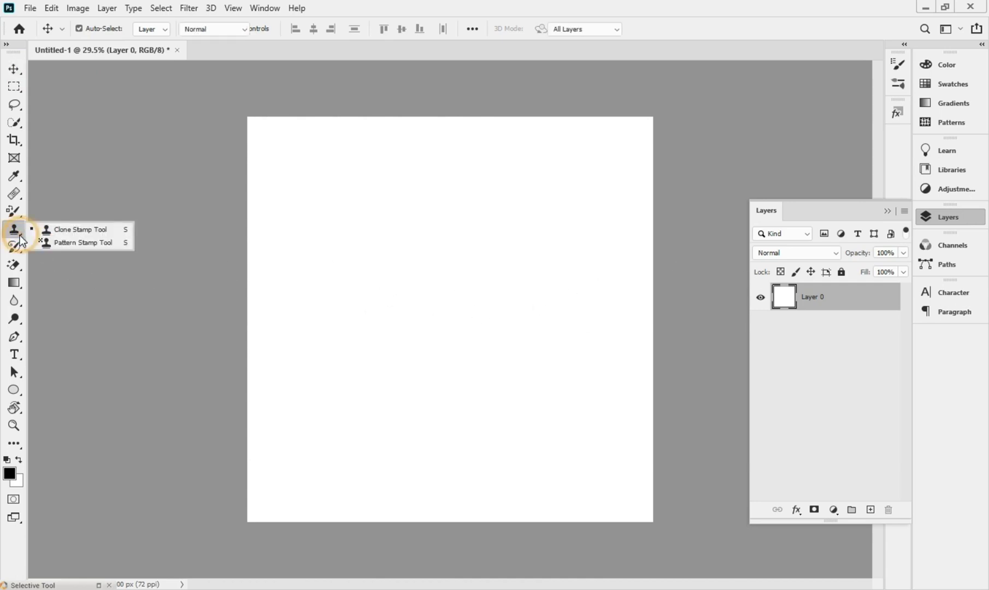
pyautogui.click(73, 247)
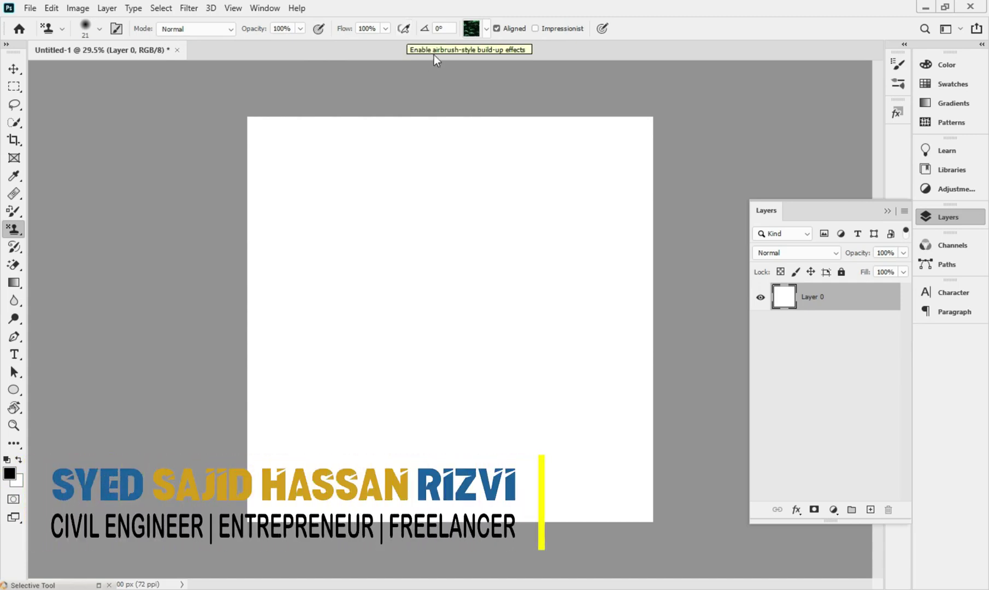
pyautogui.click(447, 29)
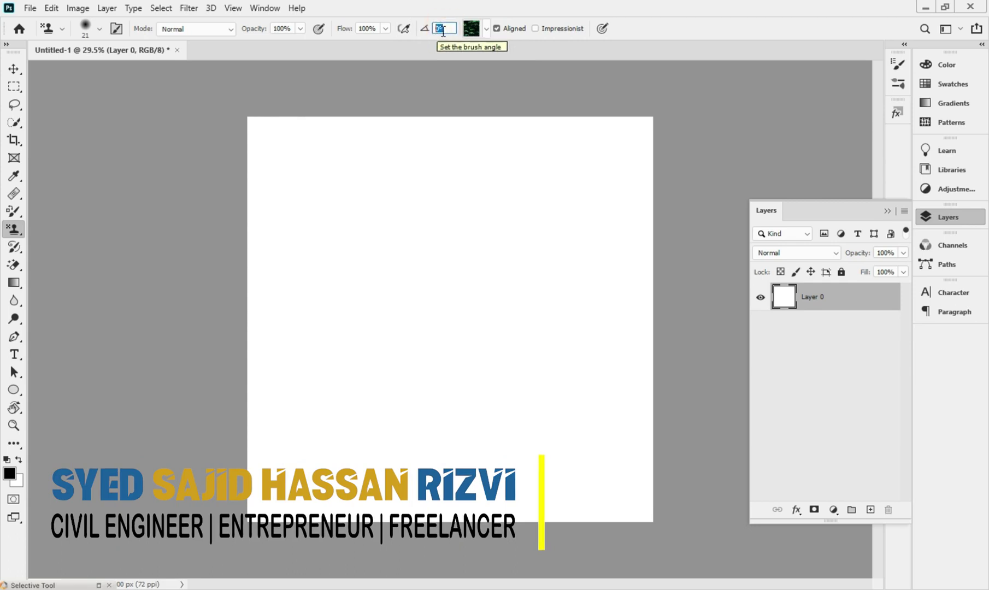
pyautogui.click(486, 30)
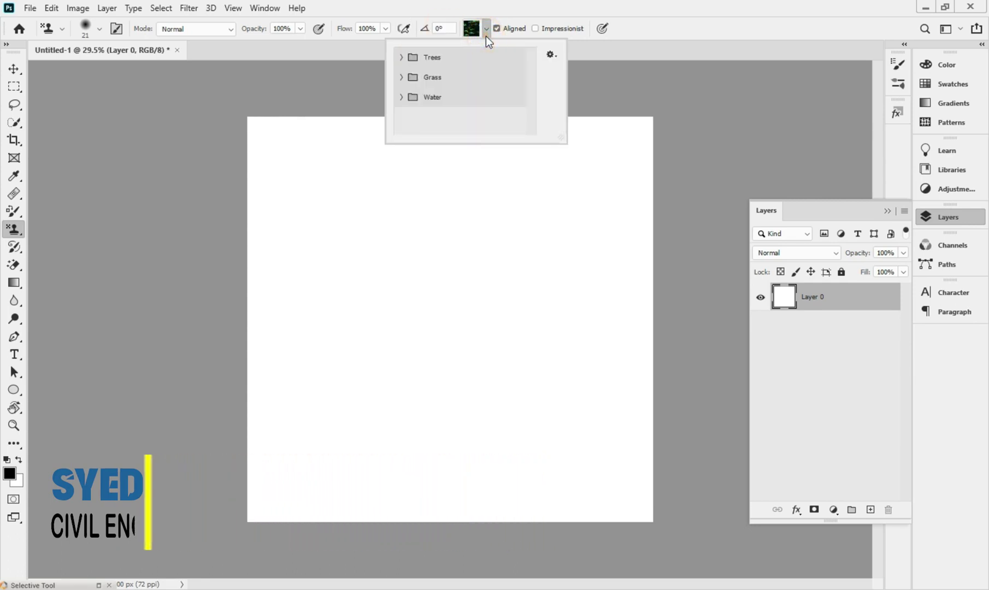
pyautogui.click(401, 58)
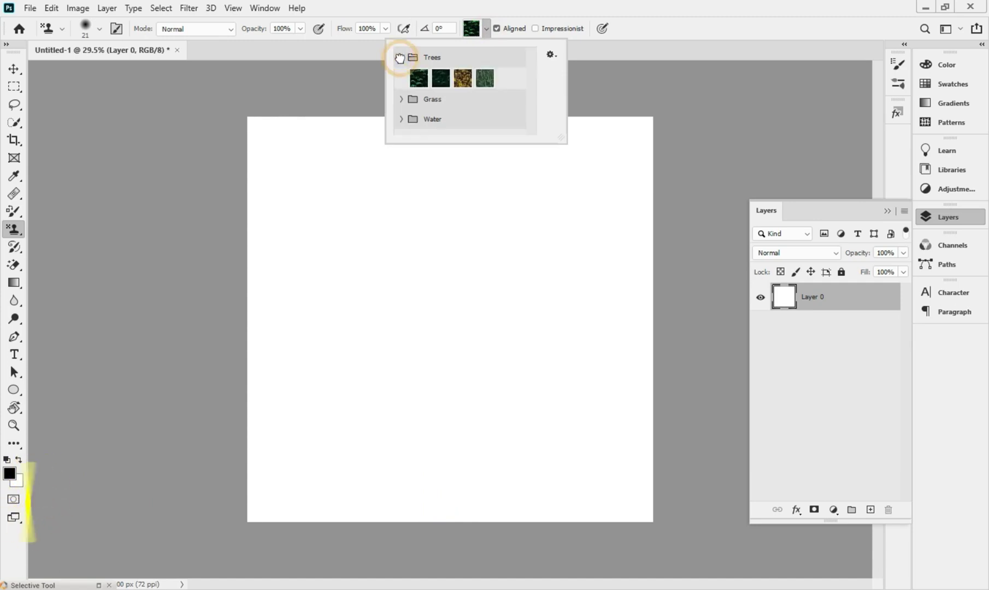
pyautogui.click(464, 79)
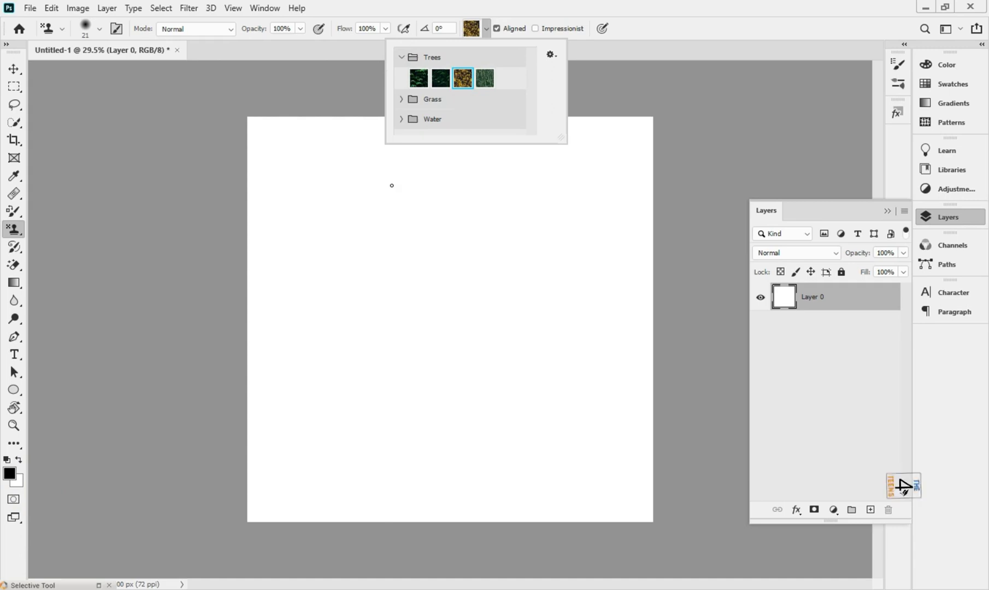
pyautogui.click(403, 58)
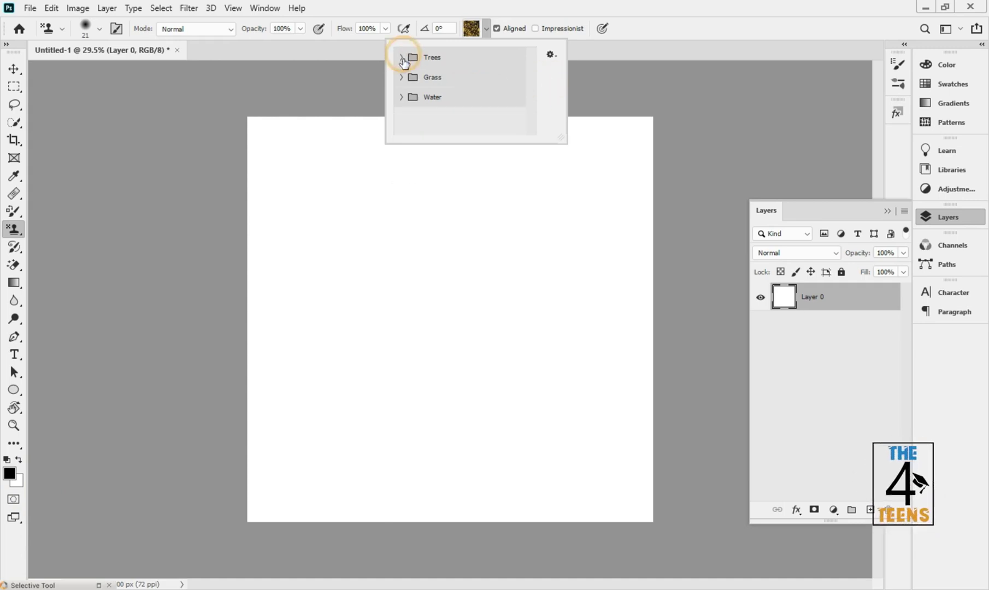
# Enlarge the stamp brush to 300 px and paint the golden-brown leaf pattern down the left side of the canvas
pyautogui.click(312, 243)
pyautogui.press(']')
pyautogui.press(']')
pyautogui.press(']')
pyautogui.press(']')
pyautogui.press(']')
pyautogui.press(']')
pyautogui.press(']')
pyautogui.press(']')
pyautogui.press(']')
pyautogui.press(']')
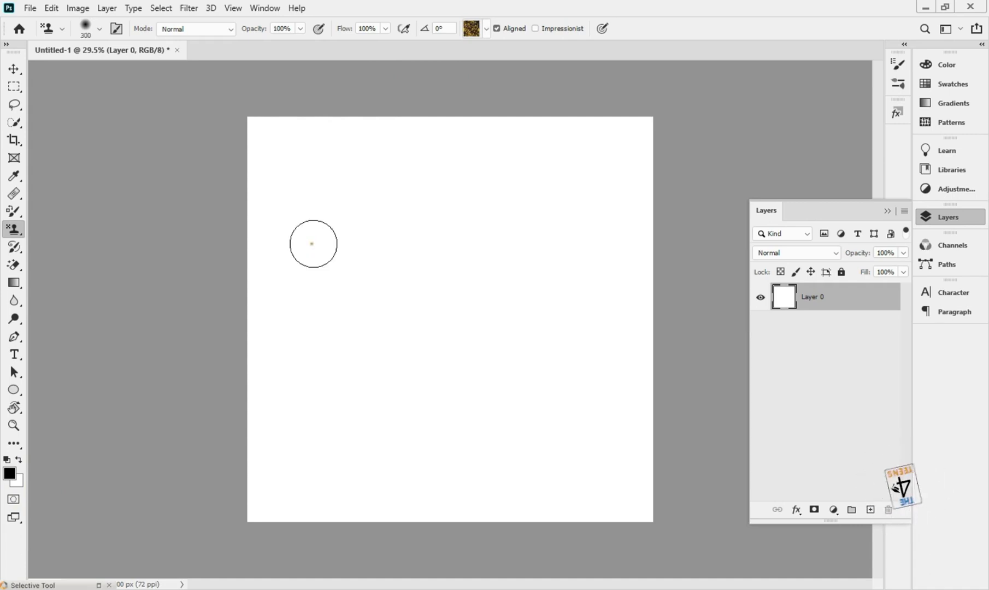
pyautogui.moveTo(341, 145)
pyautogui.mouseDown()
pyautogui.moveTo(254, 138)
pyautogui.moveTo(441, 136)
pyautogui.moveTo(642, 154)
pyautogui.moveTo(336, 208)
pyautogui.moveTo(242, 210)
pyautogui.moveTo(476, 242)
pyautogui.moveTo(632, 243)
pyautogui.moveTo(409, 283)
pyautogui.moveTo(240, 285)
pyautogui.moveTo(406, 304)
pyautogui.moveTo(677, 293)
pyautogui.moveTo(384, 336)
pyautogui.moveTo(206, 339)
pyautogui.moveTo(385, 361)
pyautogui.moveTo(633, 370)
pyautogui.moveTo(362, 415)
pyautogui.moveTo(117, 418)
pyautogui.moveTo(498, 495)
pyautogui.moveTo(217, 522)
pyautogui.moveTo(358, 526)
pyautogui.moveTo(581, 498)
pyautogui.moveTo(644, 461)
pyautogui.moveTo(652, 396)
pyautogui.moveTo(411, 439)
pyautogui.moveTo(496, 431)
pyautogui.moveTo(643, 371)
pyautogui.moveTo(653, 218)
pyautogui.moveTo(598, 152)
pyautogui.moveTo(319, 378)
pyautogui.mouseUp()
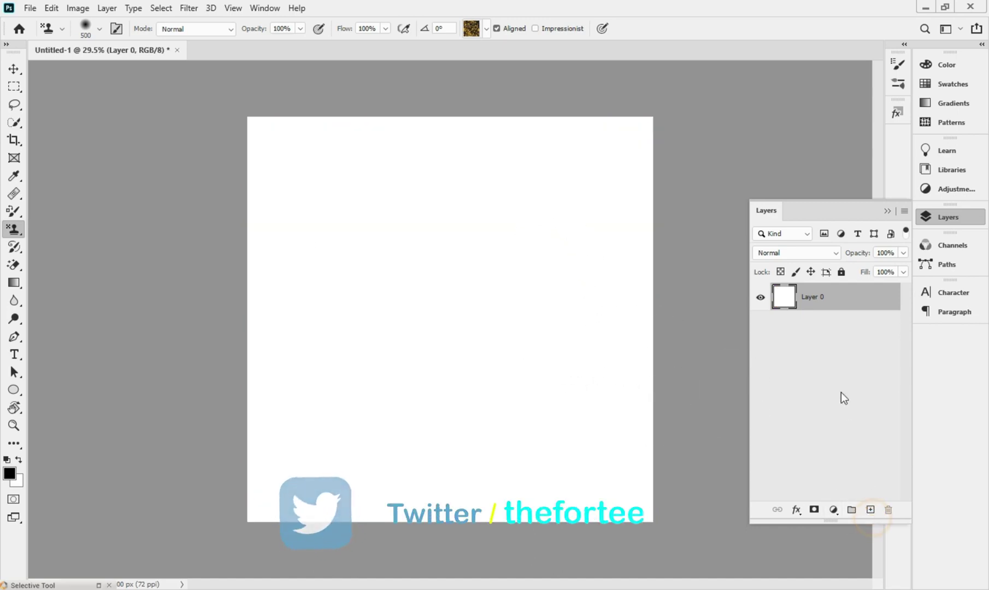
# Add a new layer above Layer 0 and paint across it with the first green leaf pattern from the Trees group
pyautogui.click(870, 510)
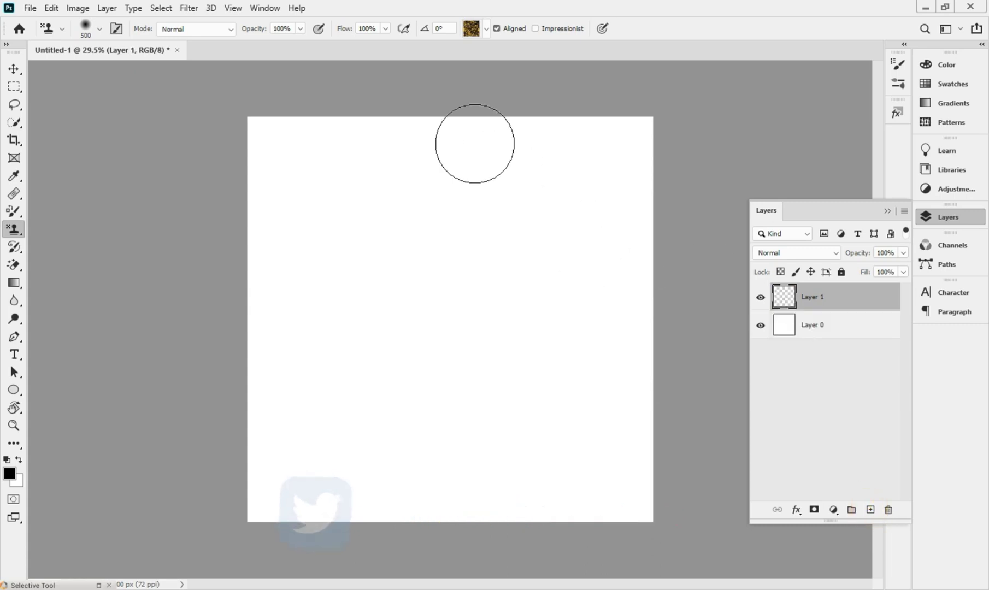
pyautogui.click(487, 30)
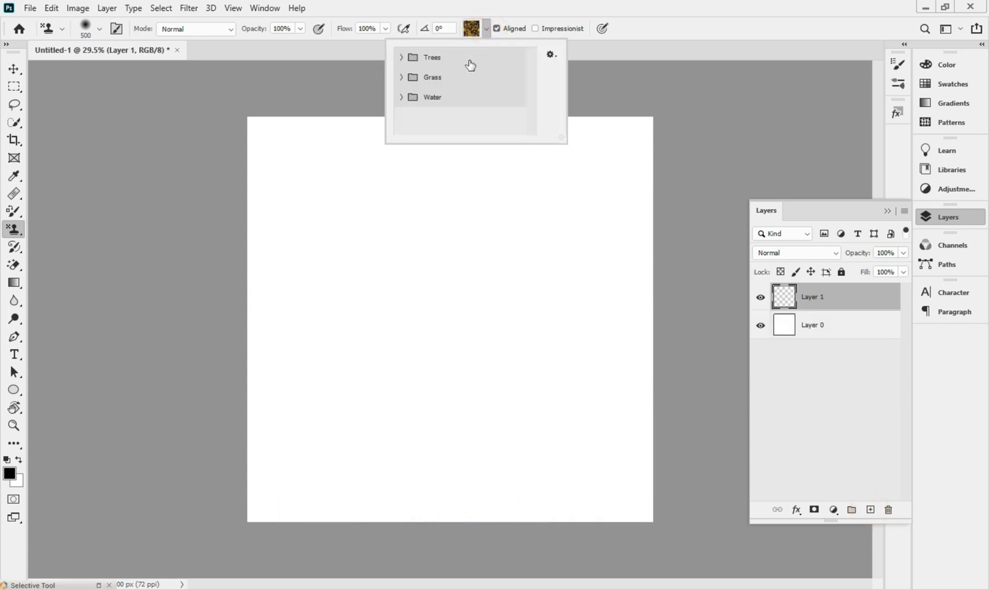
pyautogui.click(402, 58)
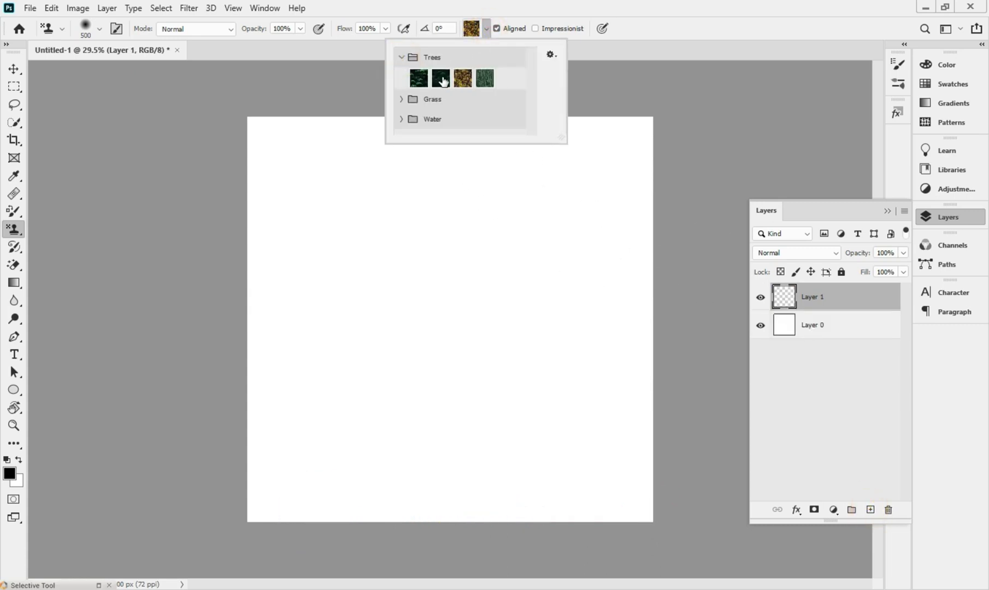
pyautogui.click(419, 78)
pyautogui.moveTo(450, 203)
pyautogui.mouseDown()
pyautogui.moveTo(273, 172)
pyautogui.moveTo(251, 136)
pyautogui.moveTo(648, 168)
pyautogui.moveTo(691, 227)
pyautogui.moveTo(238, 227)
pyautogui.mouseUp()
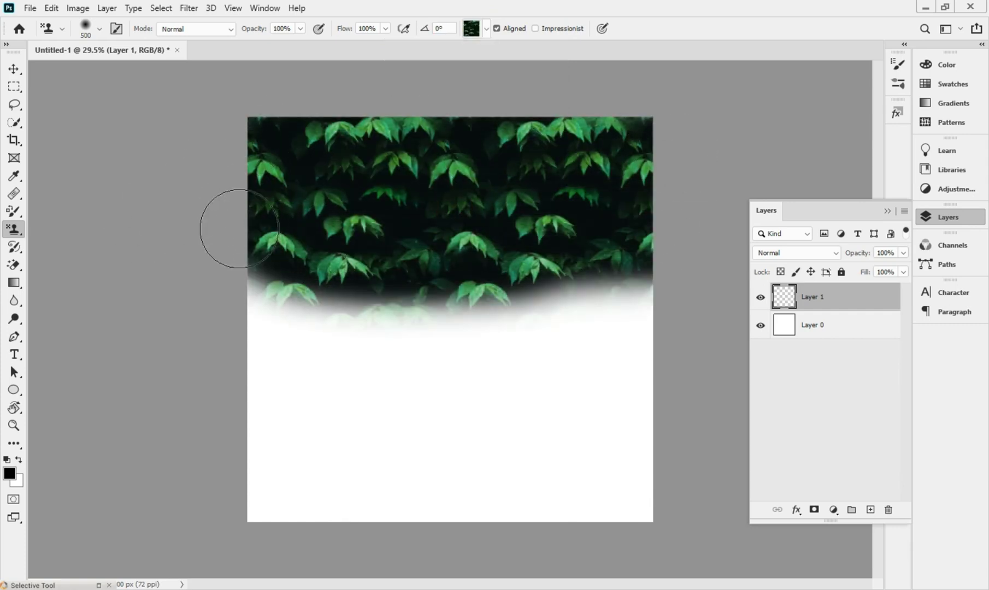
pyautogui.moveTo(549, 266)
pyautogui.mouseDown()
pyautogui.moveTo(470, 316)
pyautogui.moveTo(371, 348)
pyautogui.moveTo(616, 343)
pyautogui.moveTo(578, 427)
pyautogui.moveTo(625, 420)
pyautogui.moveTo(662, 327)
pyautogui.moveTo(581, 503)
pyautogui.moveTo(196, 449)
pyautogui.moveTo(533, 409)
pyautogui.moveTo(417, 464)
pyautogui.mouseUp()
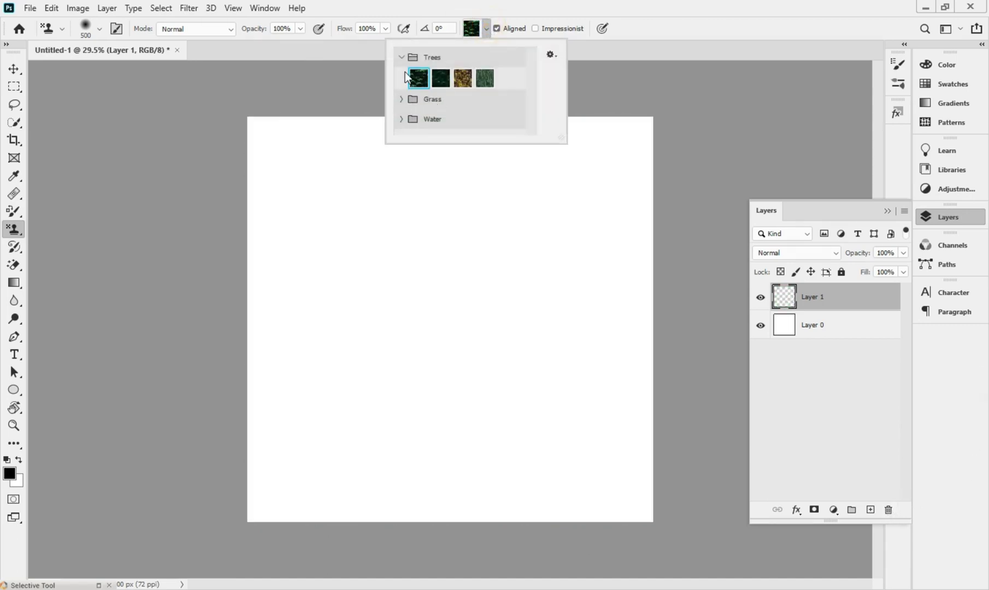
# Cover Layer 1 with the first Grass pattern, the green lawn with yellow leaves
pyautogui.click(401, 58)
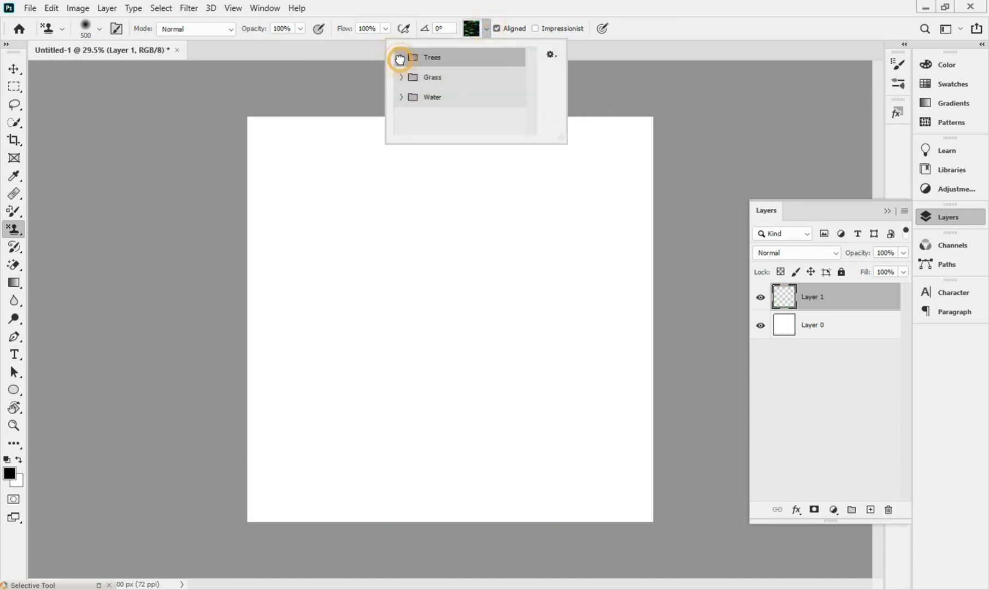
pyautogui.click(402, 78)
pyautogui.click(415, 99)
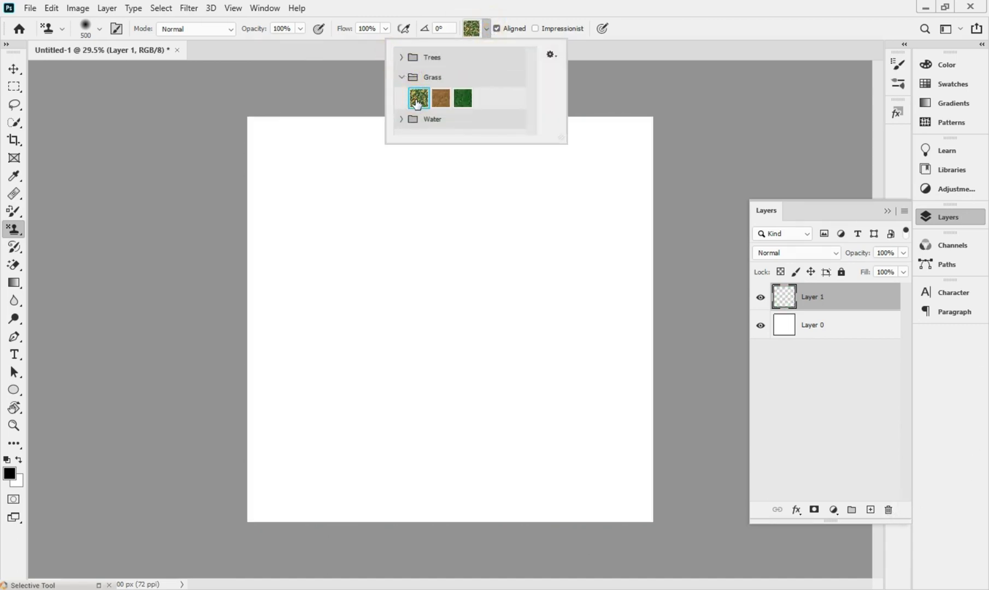
pyautogui.moveTo(461, 243)
pyautogui.mouseDown()
pyautogui.moveTo(331, 125)
pyautogui.moveTo(688, 159)
pyautogui.moveTo(595, 258)
pyautogui.moveTo(218, 308)
pyautogui.moveTo(337, 95)
pyautogui.moveTo(204, 311)
pyautogui.mouseUp()
pyautogui.moveTo(601, 453)
pyautogui.mouseDown()
pyautogui.moveTo(596, 433)
pyautogui.moveTo(546, 441)
pyautogui.moveTo(476, 395)
pyautogui.moveTo(637, 394)
pyautogui.moveTo(631, 101)
pyautogui.moveTo(308, 324)
pyautogui.mouseUp()
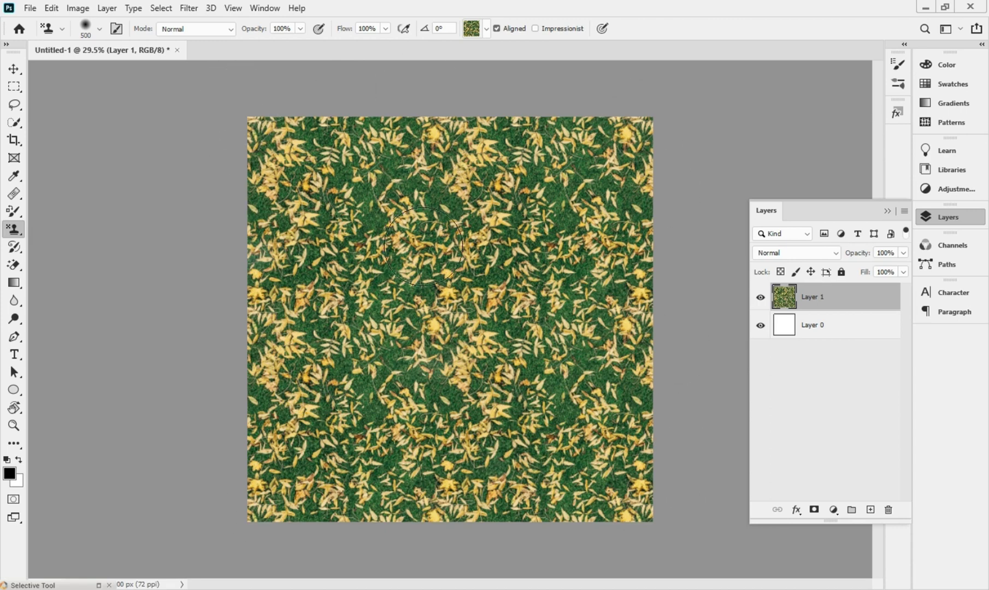
# Paint the brown grass pattern over most of Layer 1 and a plain green grass patch across its upper area
pyautogui.click(485, 29)
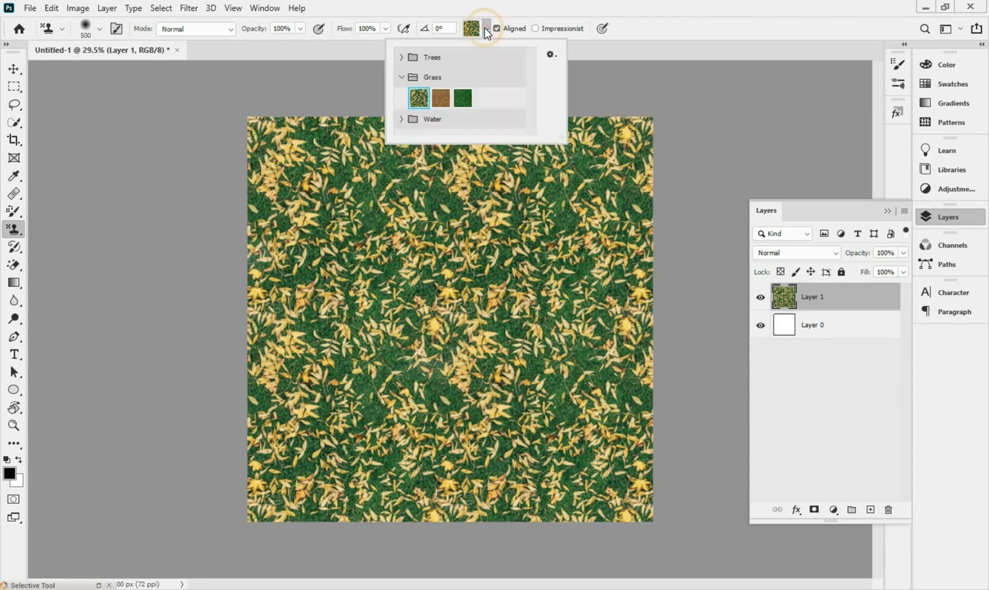
pyautogui.click(448, 98)
pyautogui.moveTo(456, 202)
pyautogui.mouseDown()
pyautogui.moveTo(284, 213)
pyautogui.moveTo(349, 136)
pyautogui.moveTo(552, 154)
pyautogui.moveTo(401, 249)
pyautogui.moveTo(600, 228)
pyautogui.moveTo(666, 469)
pyautogui.moveTo(547, 305)
pyautogui.moveTo(325, 355)
pyautogui.moveTo(316, 265)
pyautogui.moveTo(521, 126)
pyautogui.mouseUp()
pyautogui.click(487, 30)
pyautogui.click(468, 95)
pyautogui.moveTo(408, 247)
pyautogui.mouseDown()
pyautogui.moveTo(362, 275)
pyautogui.moveTo(341, 197)
pyautogui.moveTo(533, 177)
pyautogui.mouseUp()
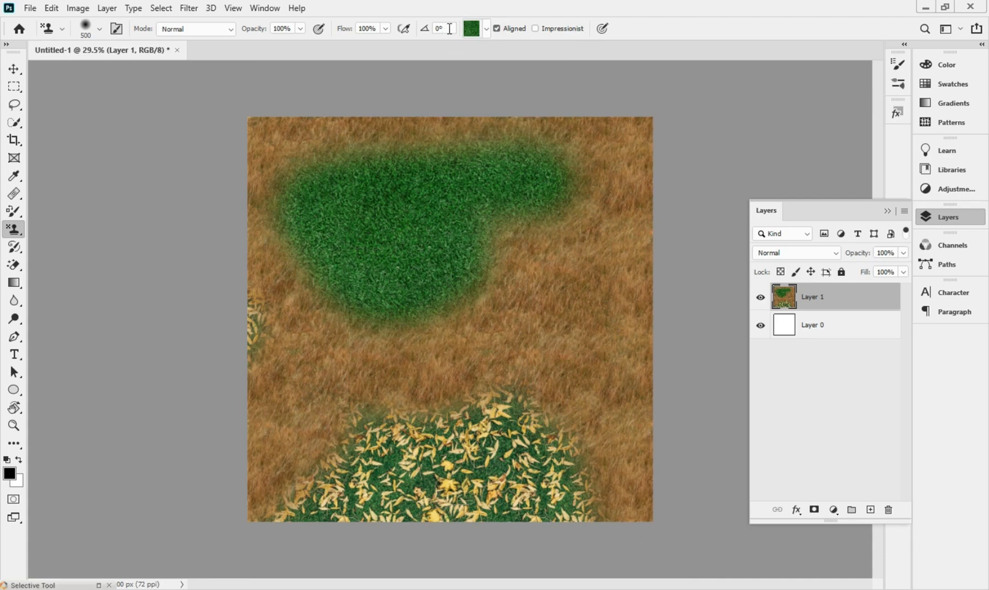
# Paint over most of Layer 1 with the dark blue pattern from the Water group
pyautogui.click(484, 31)
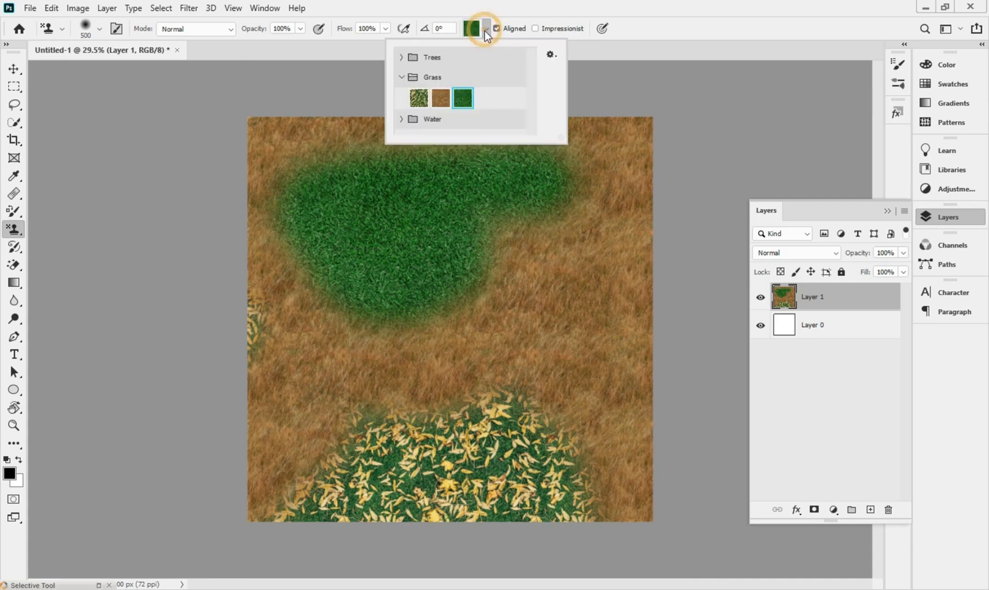
pyautogui.click(398, 77)
pyautogui.click(402, 96)
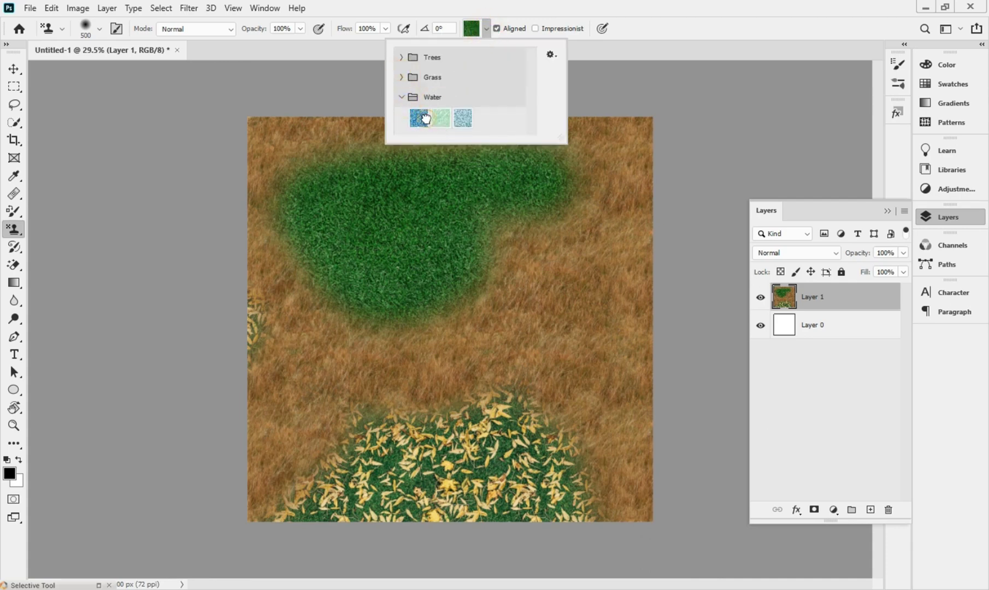
pyautogui.click(426, 118)
pyautogui.moveTo(410, 172)
pyautogui.mouseDown()
pyautogui.moveTo(438, 132)
pyautogui.moveTo(584, 112)
pyautogui.moveTo(390, 158)
pyautogui.moveTo(314, 253)
pyautogui.moveTo(400, 245)
pyautogui.moveTo(425, 271)
pyautogui.moveTo(265, 326)
pyautogui.moveTo(390, 360)
pyautogui.moveTo(270, 507)
pyautogui.moveTo(461, 509)
pyautogui.moveTo(580, 358)
pyautogui.moveTo(670, 205)
pyautogui.mouseUp()
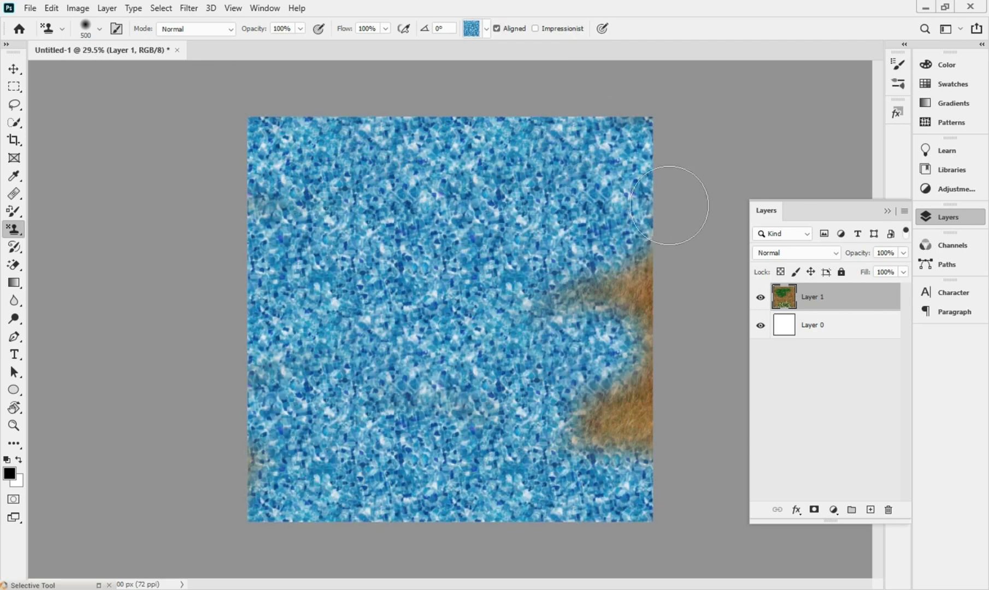
# Paint the pale green Water pattern over the upper part of Layer 1 and the blue-white Water pattern over the lower part
pyautogui.click(488, 30)
pyautogui.click(440, 119)
pyautogui.moveTo(445, 218)
pyautogui.mouseDown()
pyautogui.moveTo(348, 162)
pyautogui.moveTo(291, 191)
pyautogui.moveTo(479, 240)
pyautogui.moveTo(772, 147)
pyautogui.moveTo(496, 148)
pyautogui.moveTo(338, 164)
pyautogui.moveTo(216, 140)
pyautogui.moveTo(314, 336)
pyautogui.moveTo(326, 329)
pyautogui.moveTo(342, 350)
pyautogui.mouseUp()
pyautogui.click(486, 31)
pyautogui.click(465, 117)
pyautogui.moveTo(491, 311)
pyautogui.mouseDown()
pyautogui.moveTo(459, 372)
pyautogui.moveTo(521, 402)
pyautogui.moveTo(505, 432)
pyautogui.moveTo(283, 448)
pyautogui.moveTo(317, 470)
pyautogui.moveTo(397, 366)
pyautogui.moveTo(329, 453)
pyautogui.moveTo(413, 497)
pyautogui.moveTo(545, 478)
pyautogui.moveTo(640, 257)
pyautogui.moveTo(622, 321)
pyautogui.moveTo(583, 292)
pyautogui.mouseUp()
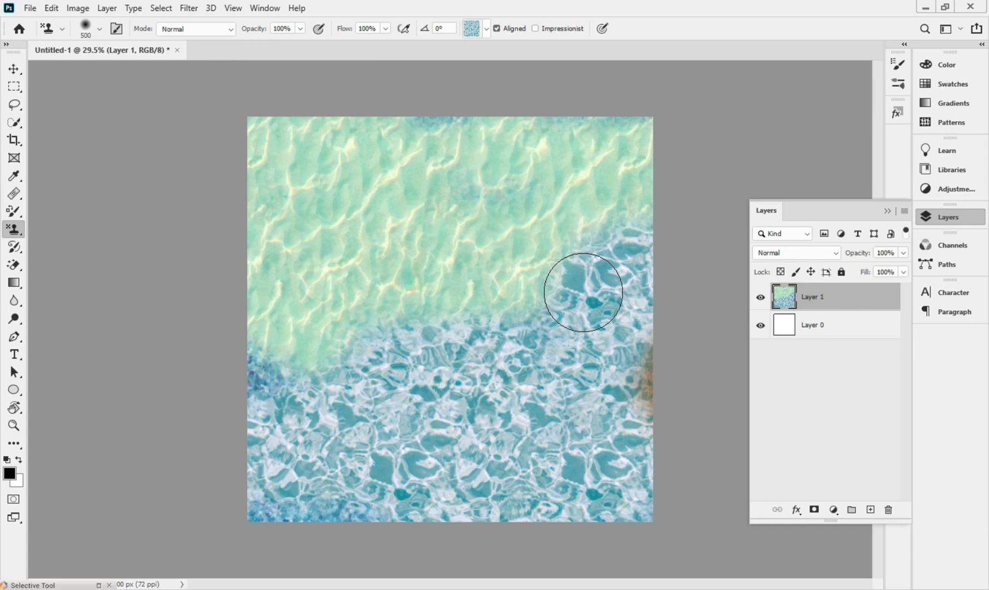
# Display the stamp patterns as large thumbnails
pyautogui.click(486, 31)
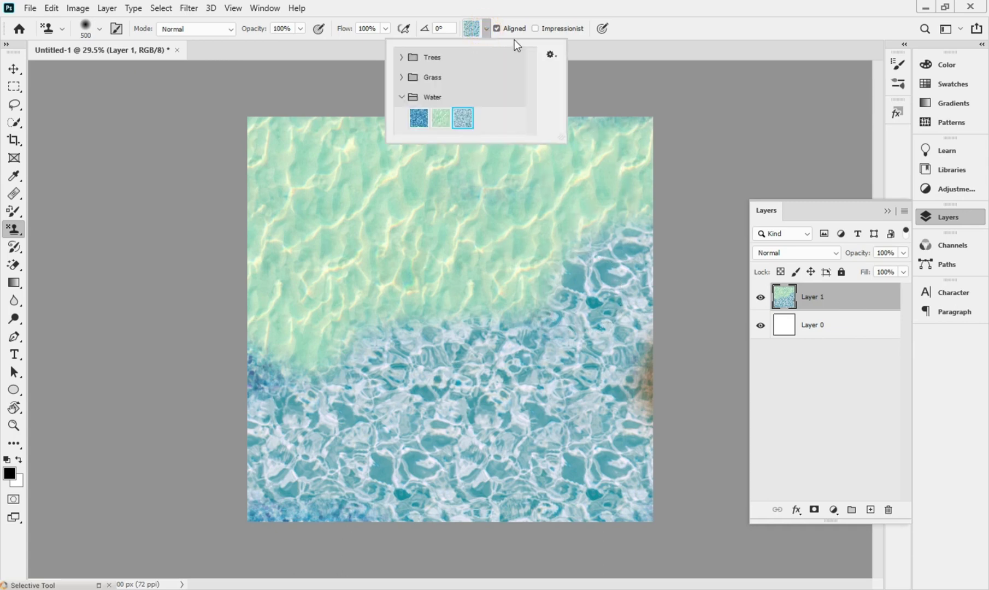
pyautogui.click(550, 55)
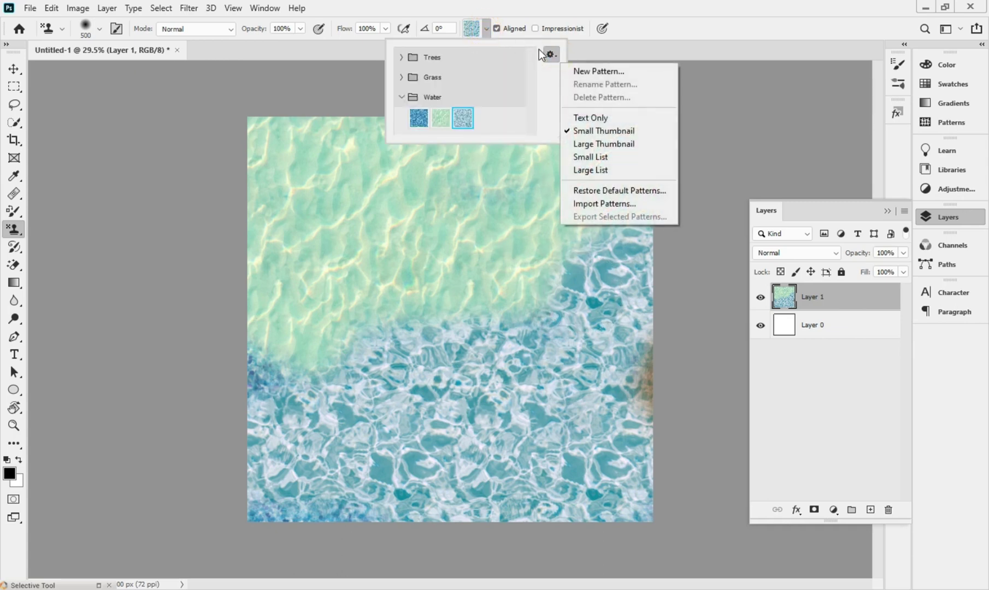
pyautogui.click(604, 144)
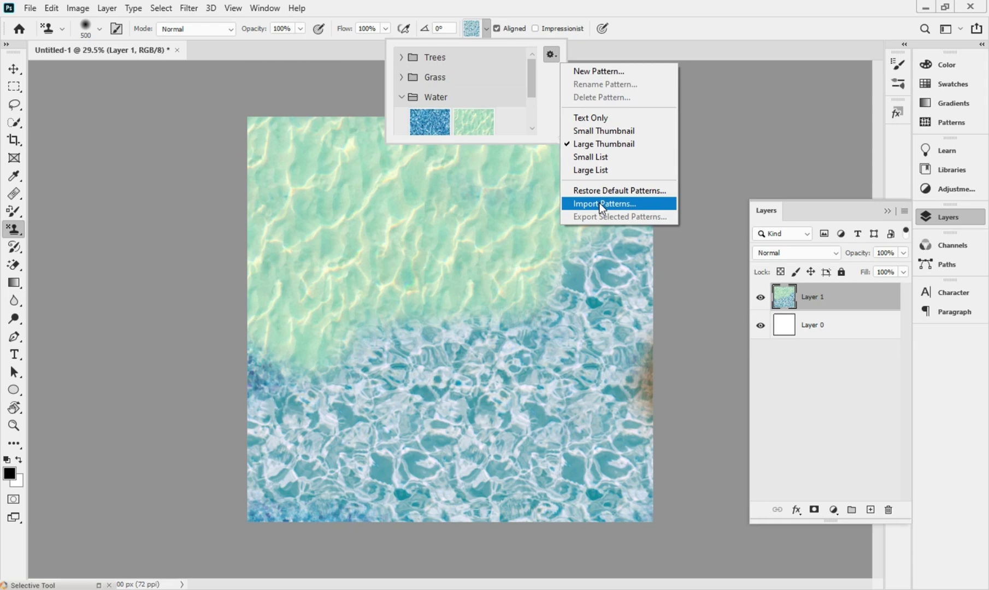
# Switch the pattern display back to small thumbnails and collapse the Water group
pyautogui.click(553, 55)
pyautogui.moveTo(536, 66)
pyautogui.mouseDown()
pyautogui.moveTo(545, 103)
pyautogui.moveTo(548, 56)
pyautogui.mouseUp()
pyautogui.click(557, 53)
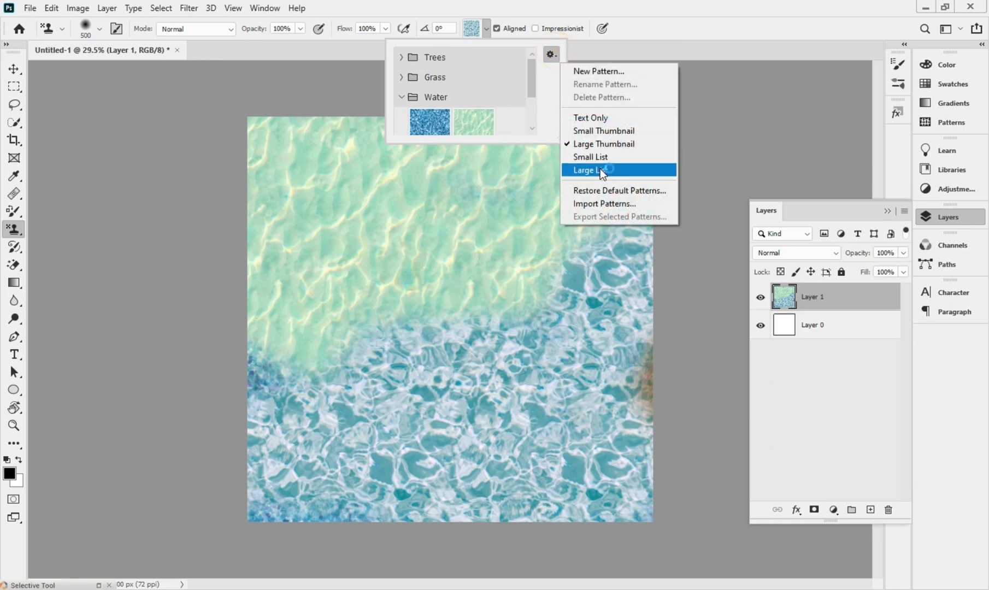
pyautogui.click(606, 133)
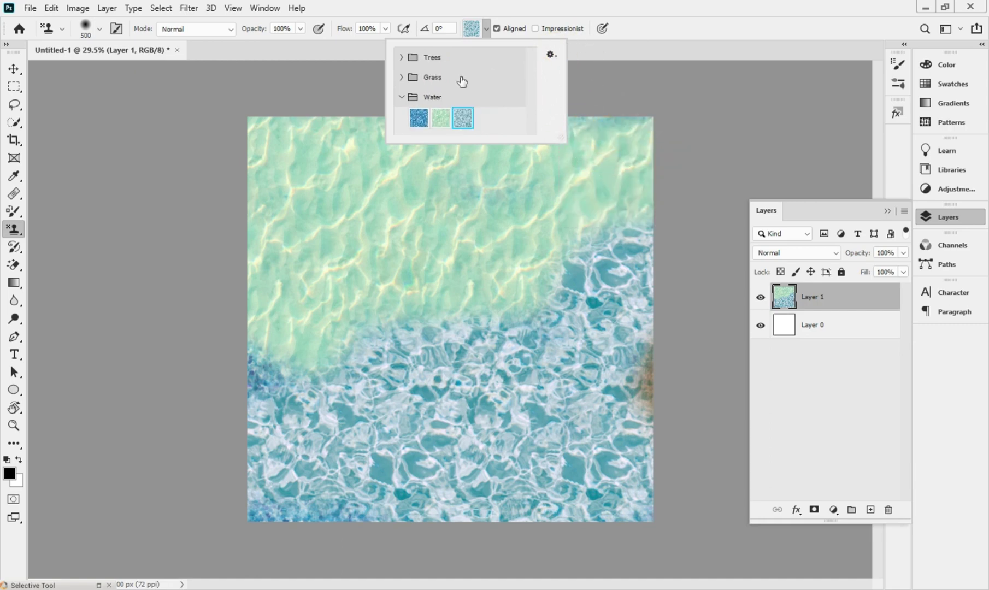
pyautogui.click(402, 99)
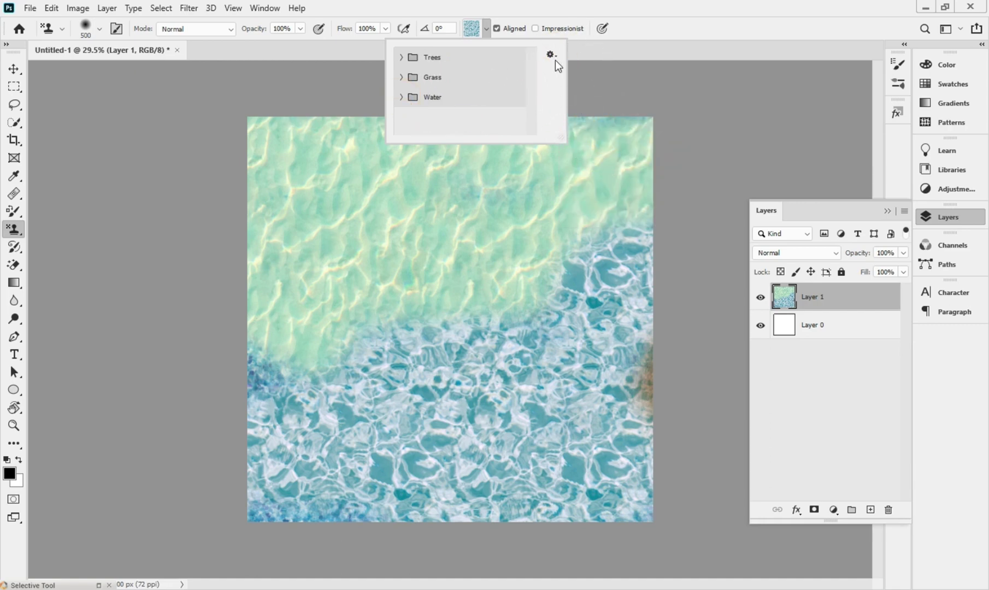
pyautogui.click(426, 309)
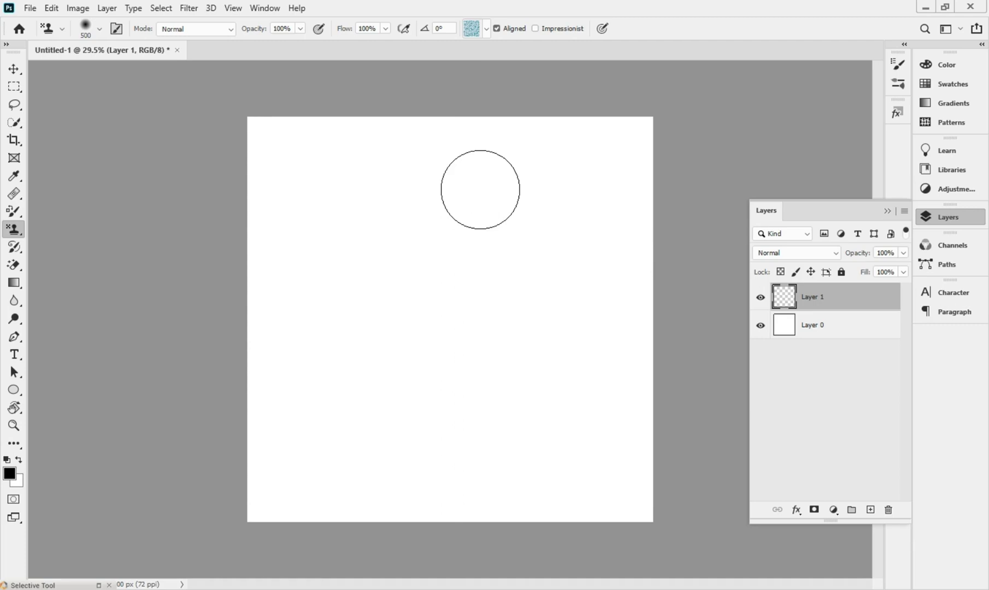
# Fill Layer 1 with the bright green lawn pattern from the Grass group
pyautogui.hotkey('shift', 'F5')
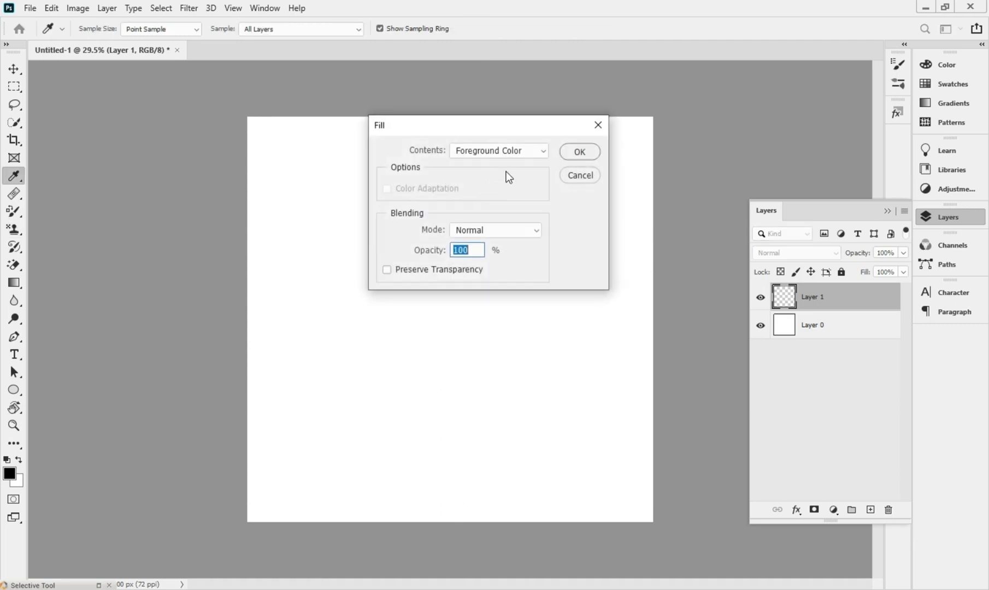
pyautogui.click(537, 151)
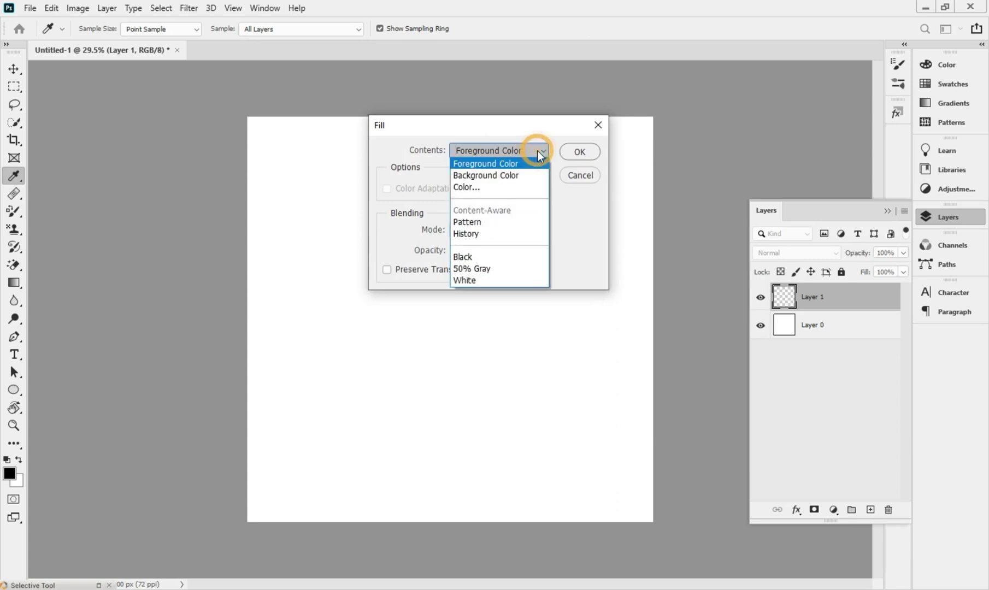
pyautogui.click(473, 221)
pyautogui.click(476, 189)
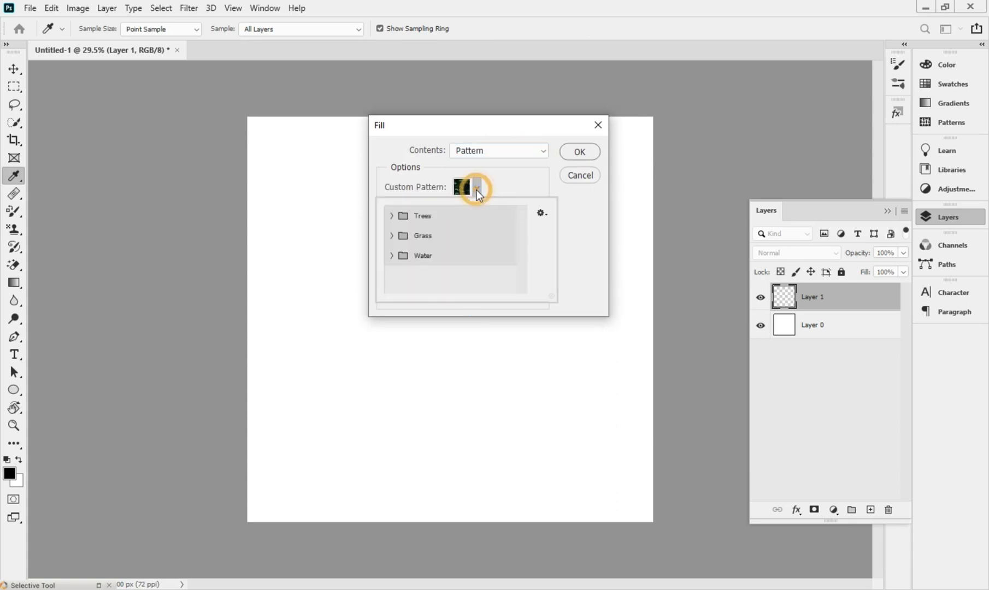
pyautogui.click(394, 216)
pyautogui.click(391, 259)
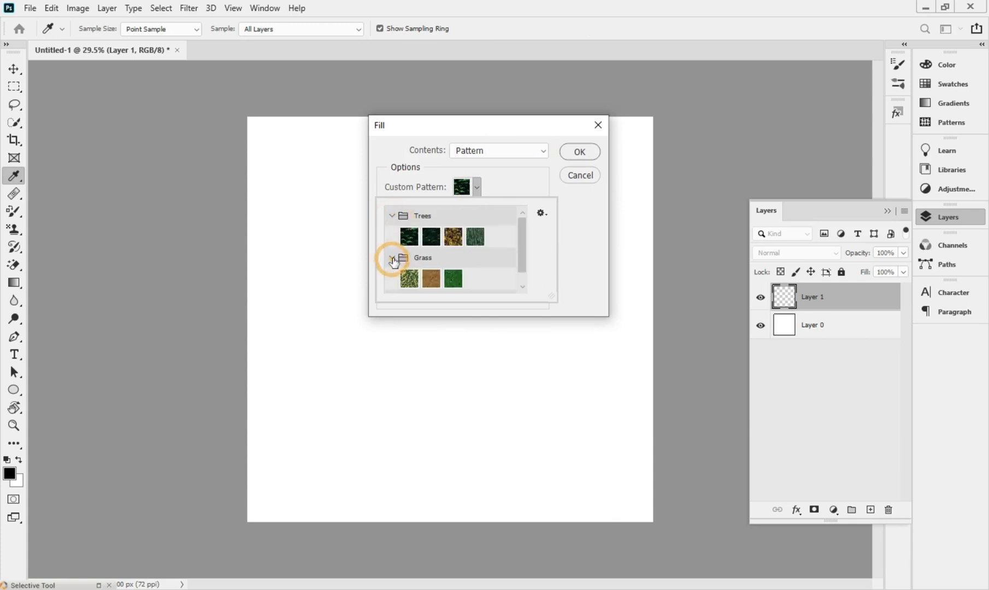
pyautogui.click(453, 279)
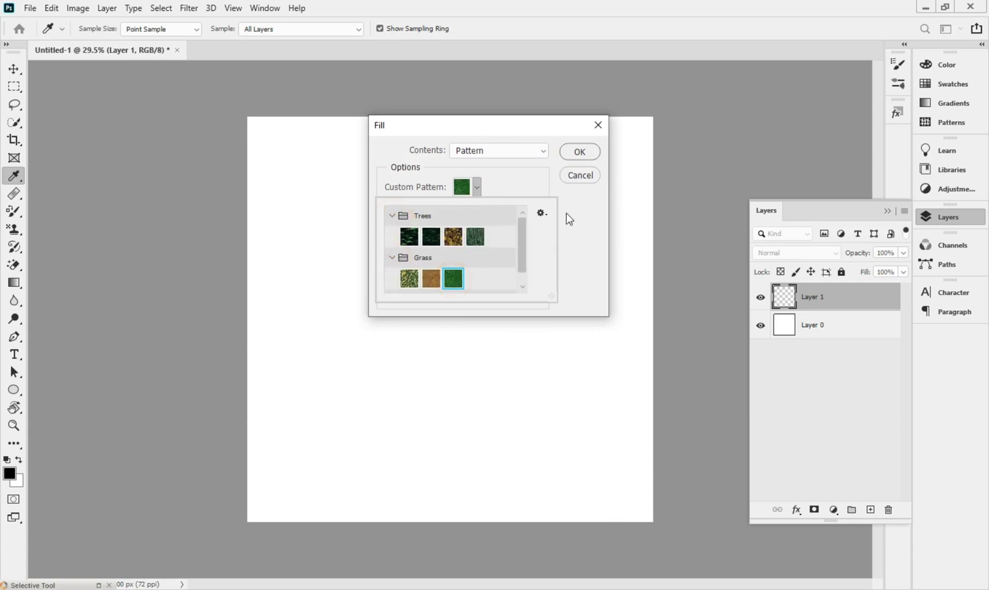
pyautogui.click(584, 157)
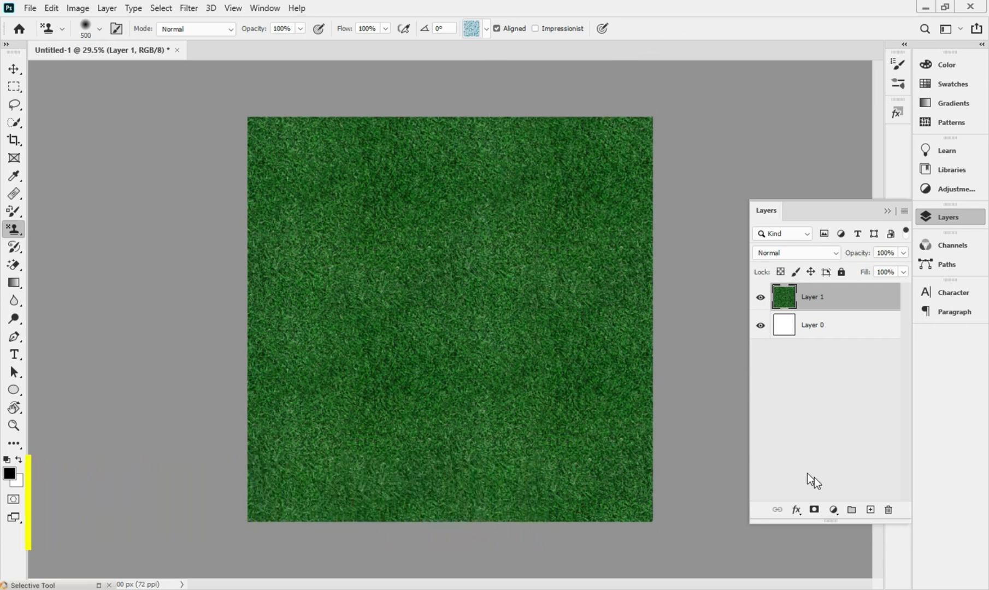
# Add a new layer above Layer 1 and fill it with the first blue pattern from the Water group
pyautogui.click(870, 509)
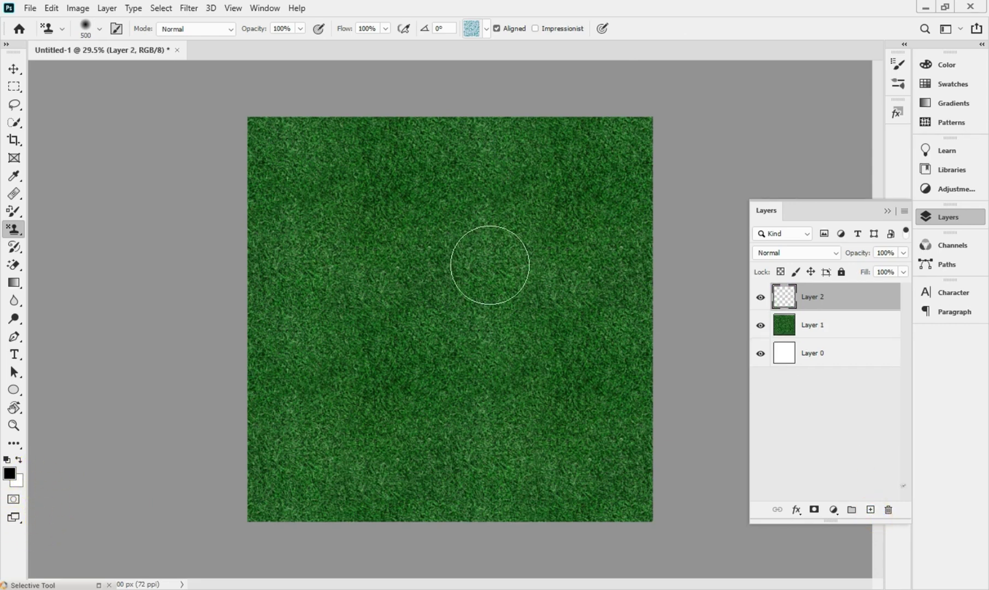
pyautogui.press('i')
pyautogui.hotkey('shift', 'F5')
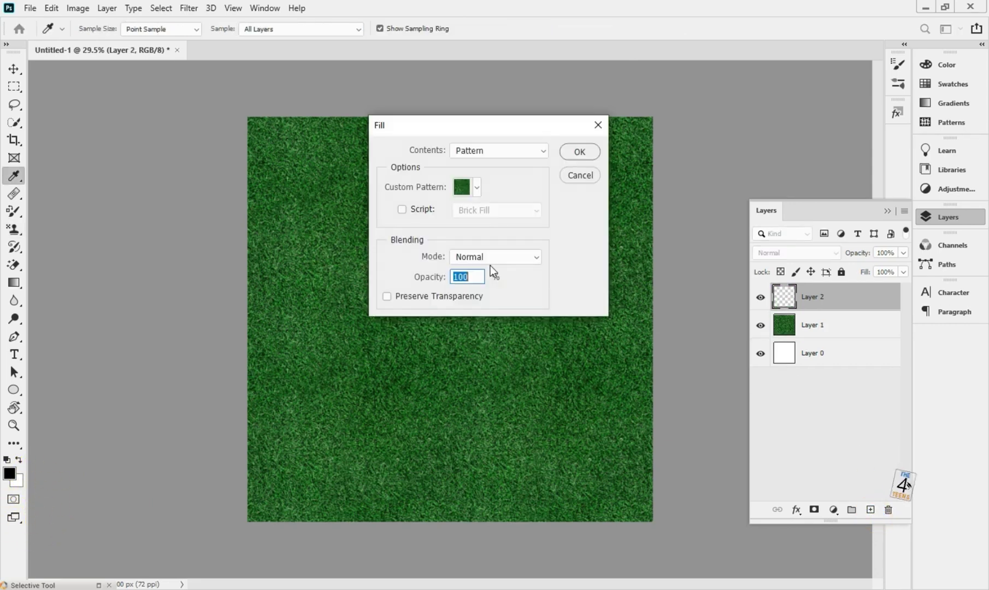
pyautogui.click(488, 156)
pyautogui.click(476, 225)
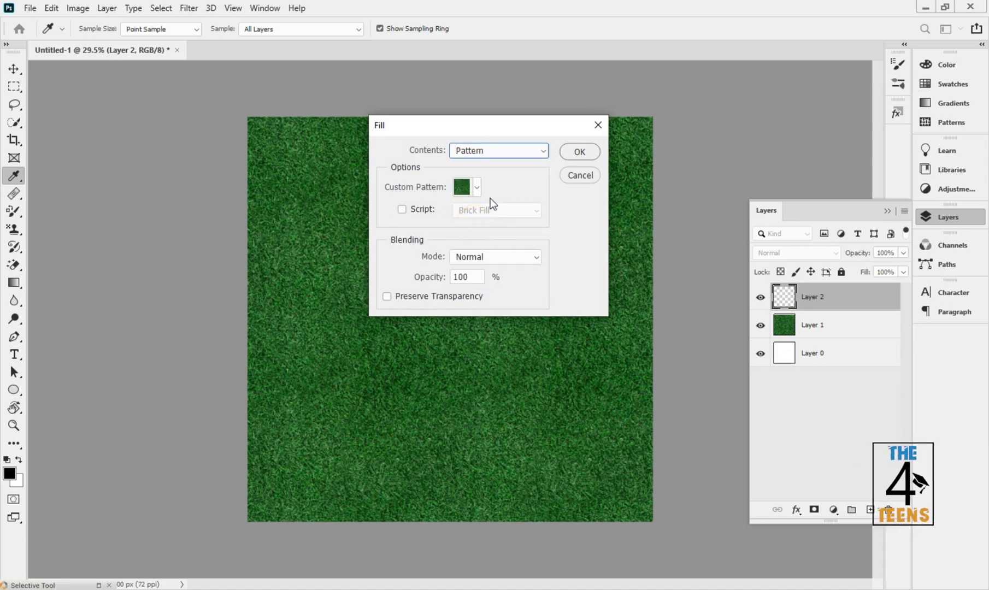
pyautogui.click(477, 187)
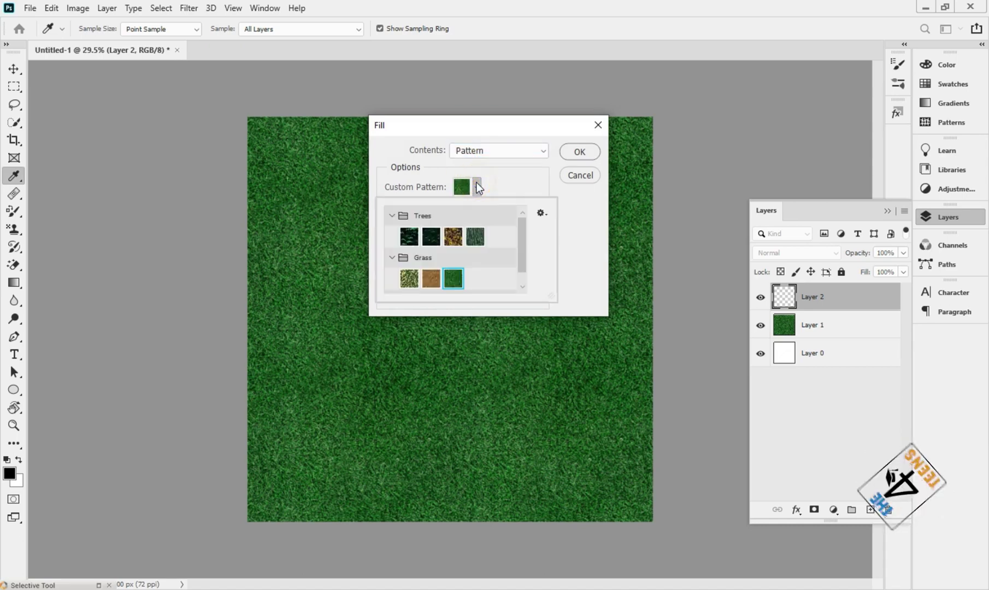
pyautogui.click(542, 213)
pyautogui.click(546, 214)
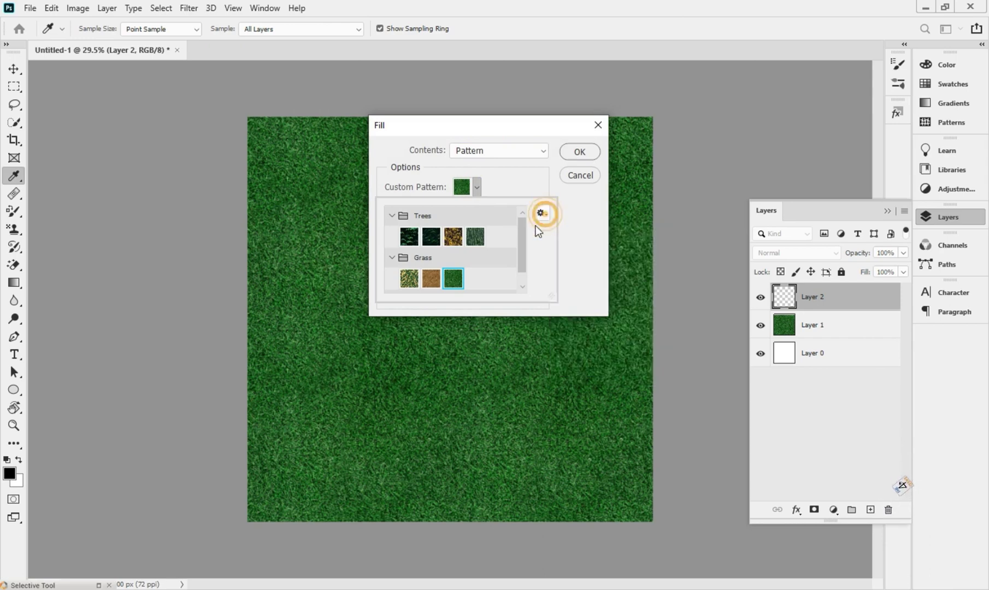
pyautogui.moveTo(523, 244); pyautogui.dragTo(528, 280)
pyautogui.click(391, 285)
pyautogui.click(411, 281)
pyautogui.click(580, 150)
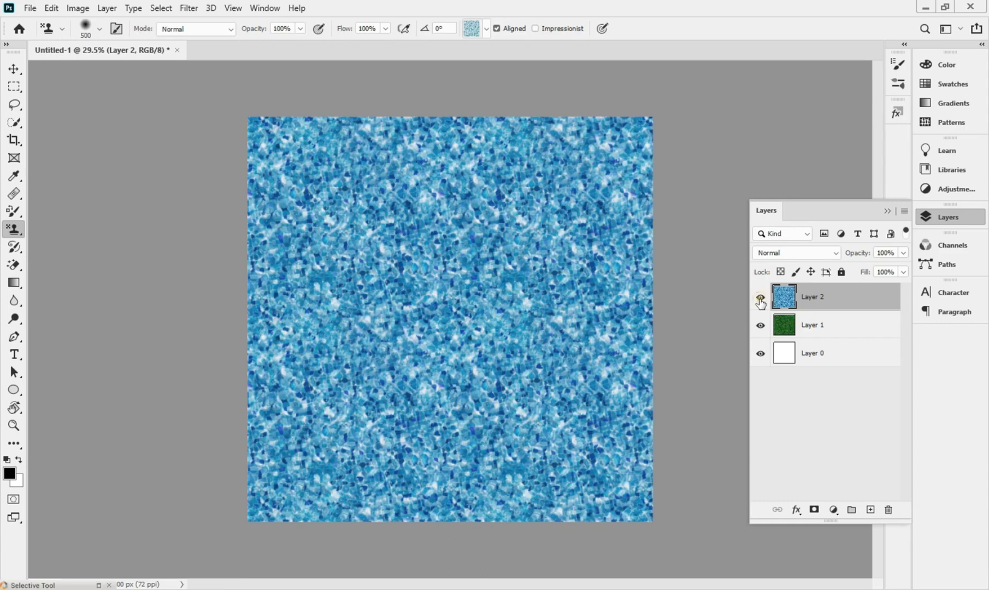
# Hide the two pattern-filled layers, Layer 2 and Layer 1, and delete them both
pyautogui.click(760, 298)
pyautogui.click(760, 325)
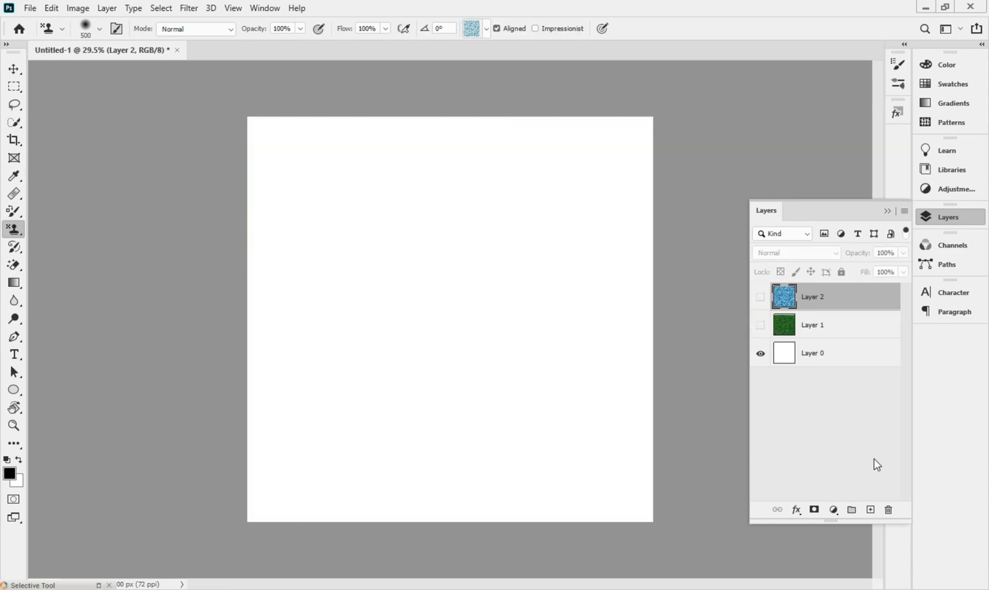
pyautogui.keyDown('shift'); pyautogui.click(821, 327); pyautogui.keyUp('shift')
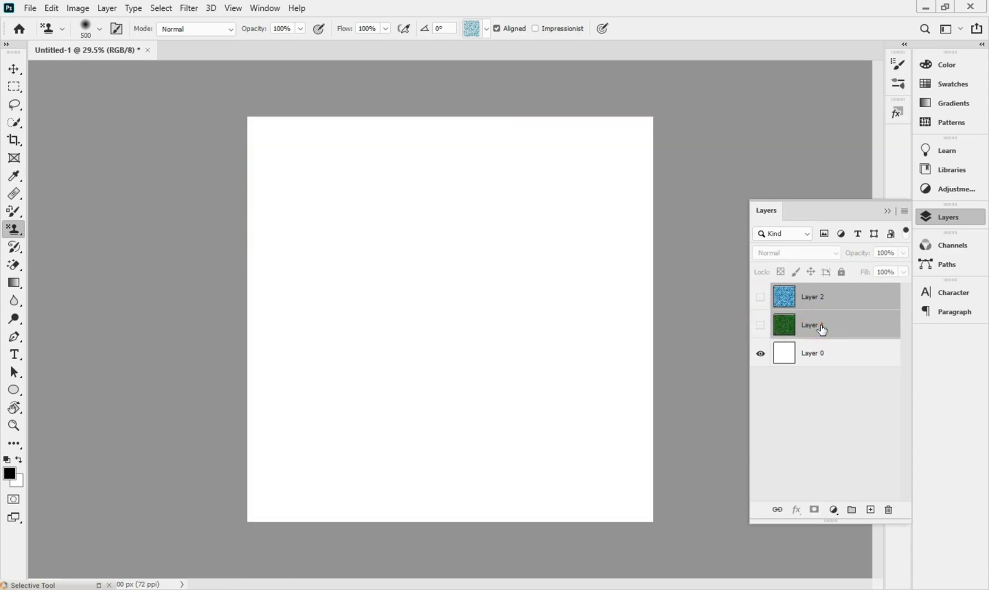
pyautogui.press('Delete')
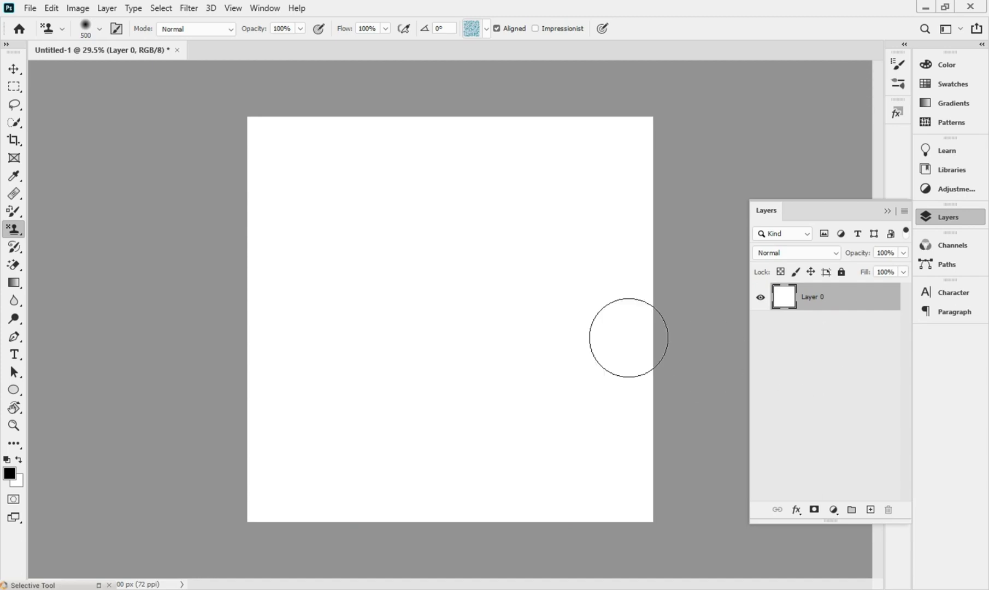
# Reduce the Pattern Stamp brush size to 150 px
pyautogui.press('[')
pyautogui.press('[')
pyautogui.press('[')
pyautogui.press('[')
pyautogui.press('[')
pyautogui.press('[')
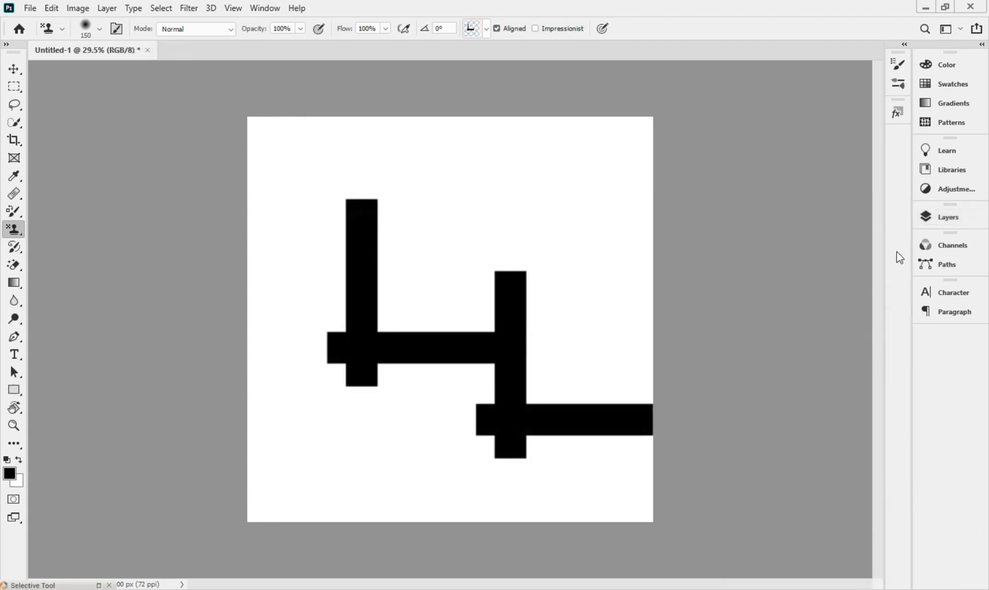
# Delete the Layer 1 and Rectangle 1 copy layers, keeping only the white Layer 0
pyautogui.click(972, 218)
pyautogui.click(815, 297)
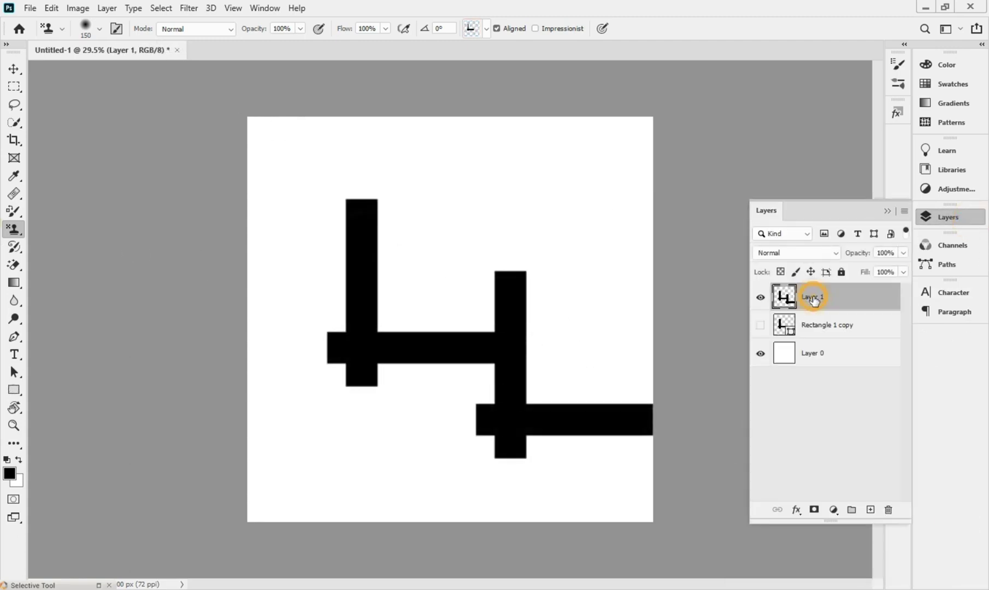
pyautogui.keyDown('shift'); pyautogui.click(832, 329); pyautogui.keyUp('shift')
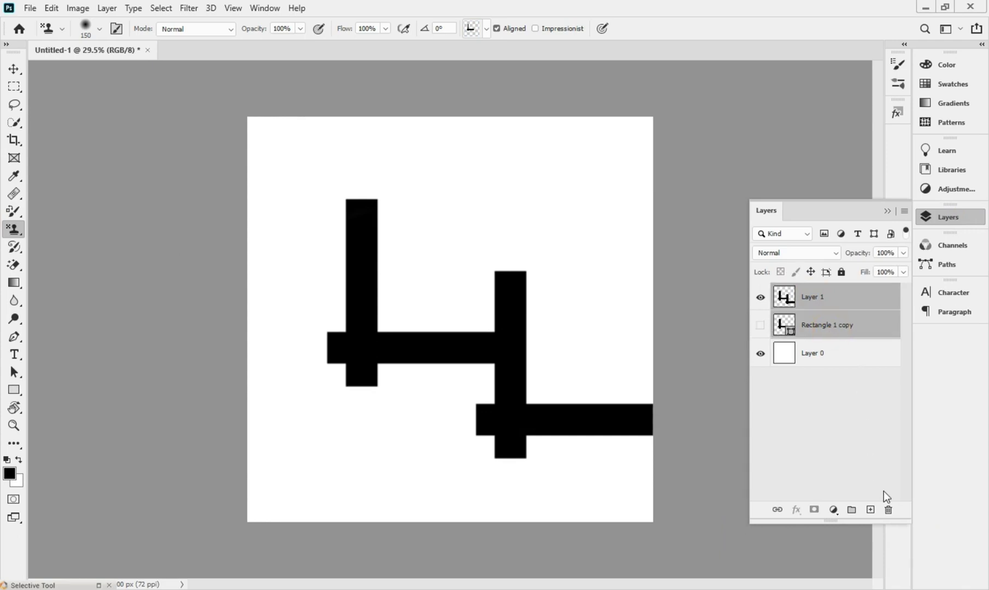
pyautogui.click(888, 510)
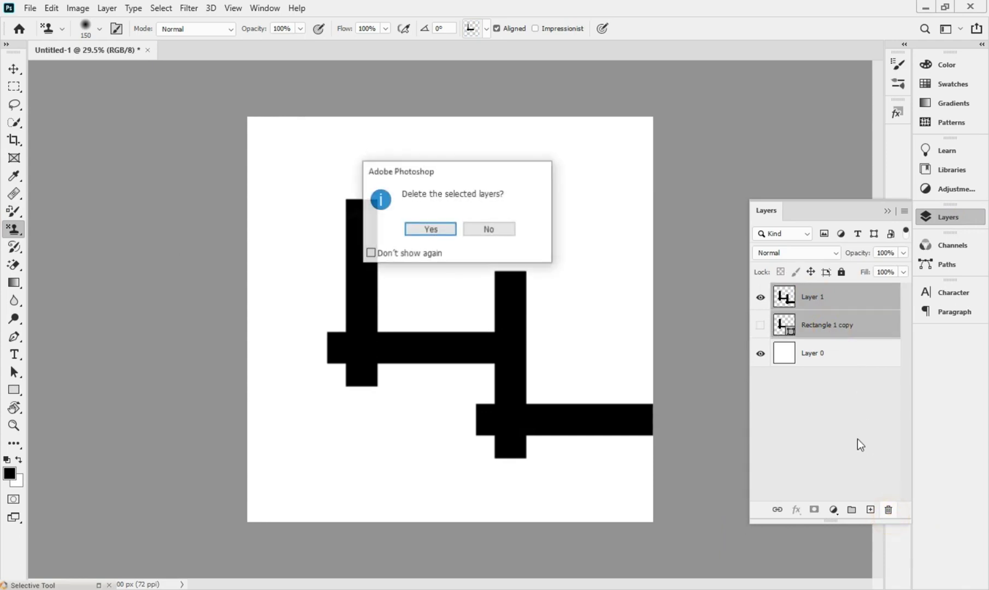
pyautogui.click(431, 230)
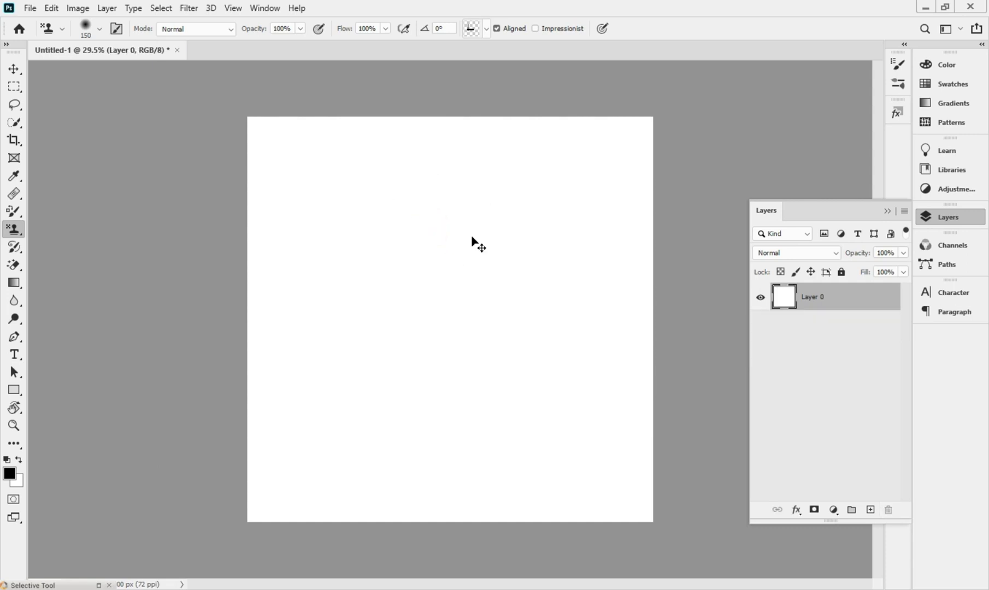
# Create a new document 10 pixels wide and 10 pixels high
pyautogui.hotkey('ctrl', 'n')
pyautogui.doubleClick(646, 177)
pyautogui.write('10')
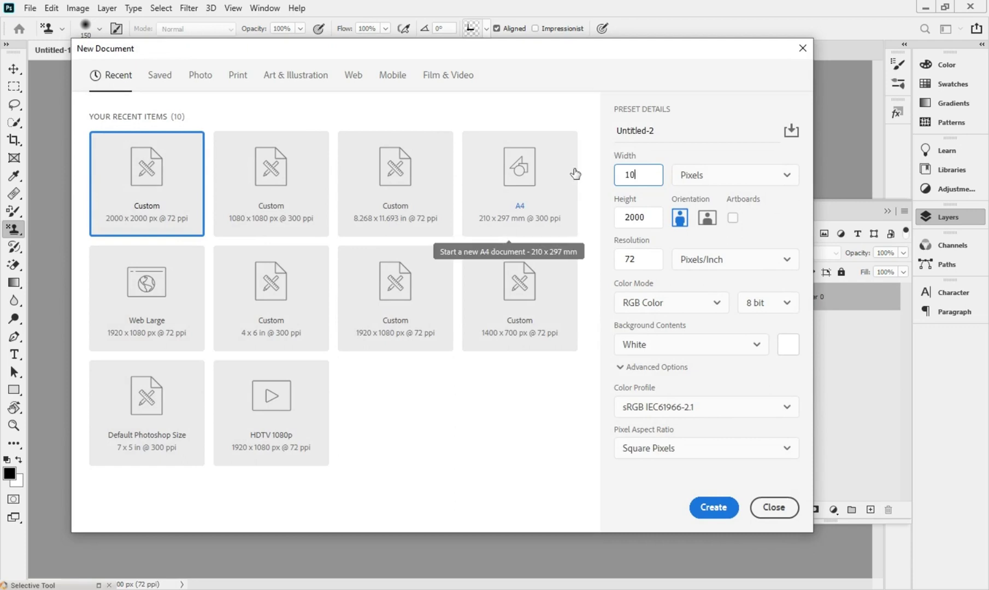
pyautogui.moveTo(655, 223); pyautogui.dragTo(561, 226)
pyautogui.moveTo(656, 220); pyautogui.dragTo(589, 216)
pyautogui.moveTo(653, 219); pyautogui.dragTo(611, 230)
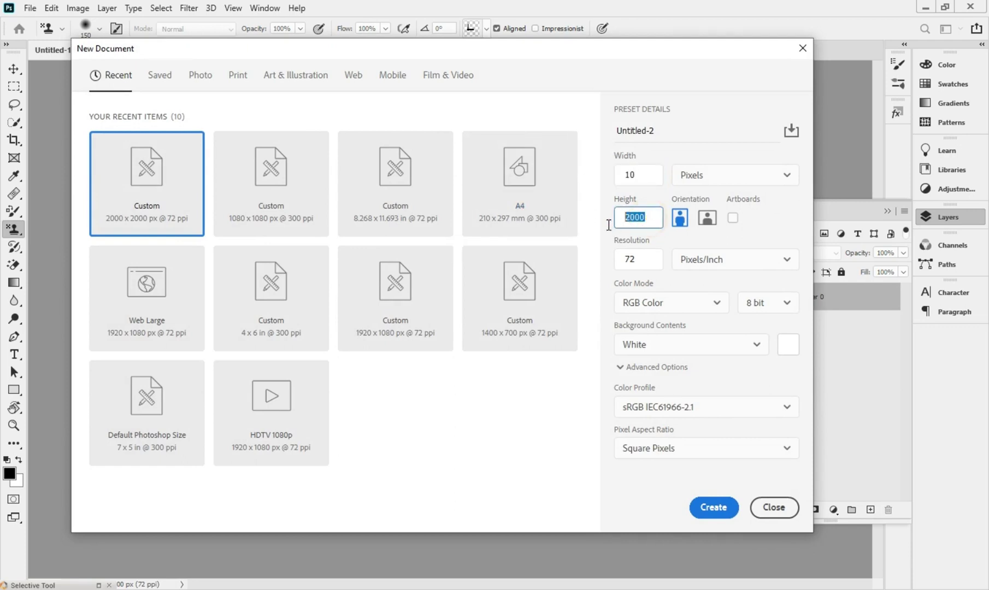
pyautogui.write('10')
pyautogui.click(714, 507)
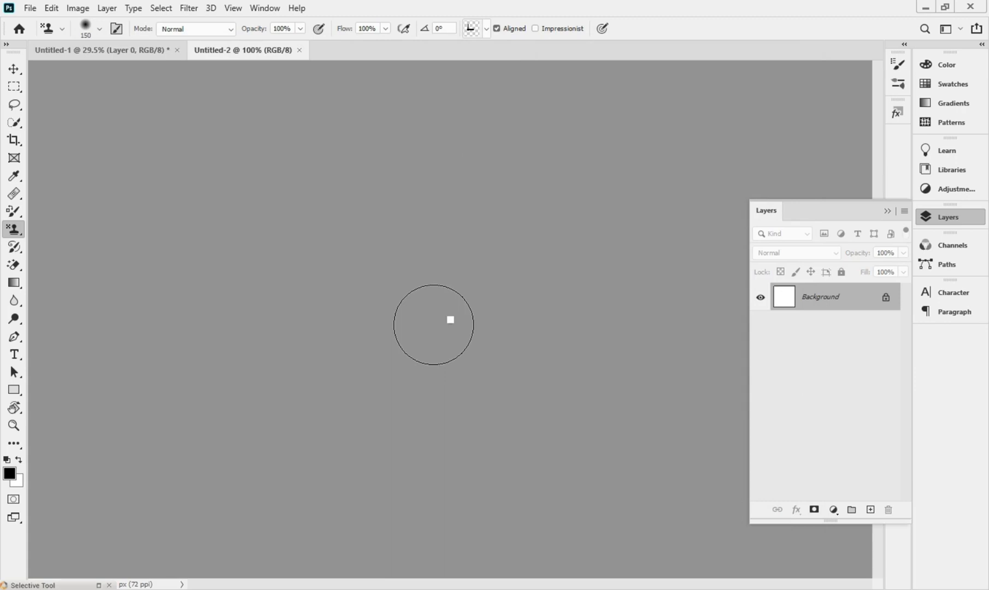
# Reduce the Pattern Stamp brush size to 45 px
pyautogui.press('[')
pyautogui.press('[')
pyautogui.press('[')
pyautogui.press('[')
pyautogui.press('[')
pyautogui.press('[')
pyautogui.press('[')
pyautogui.press('[')
# Draw a vertical rectangle shape 1 px wide and 8 px high, 1 px in from the canvas's left and top edges
pyautogui.hotkey('ctrl', '+')
pyautogui.hotkey('ctrl', '+')
pyautogui.hotkey('ctrl', '+')
pyautogui.hotkey('ctrl', '+')
pyautogui.hotkey('ctrl', '+')
pyautogui.hotkey('ctrl', '+')
pyautogui.hotkey('ctrl', '+')
pyautogui.hotkey('ctrl', '+')
pyautogui.hotkey('ctrl', '+')
pyautogui.hotkey('ctrl', '+')
pyautogui.hotkey('ctrl', '+')
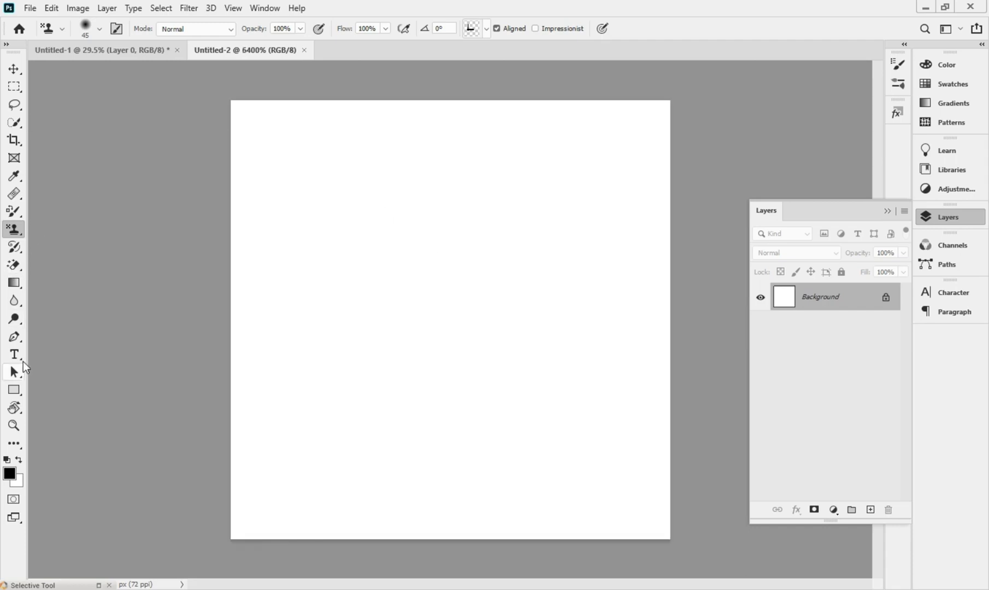
pyautogui.click(14, 391)
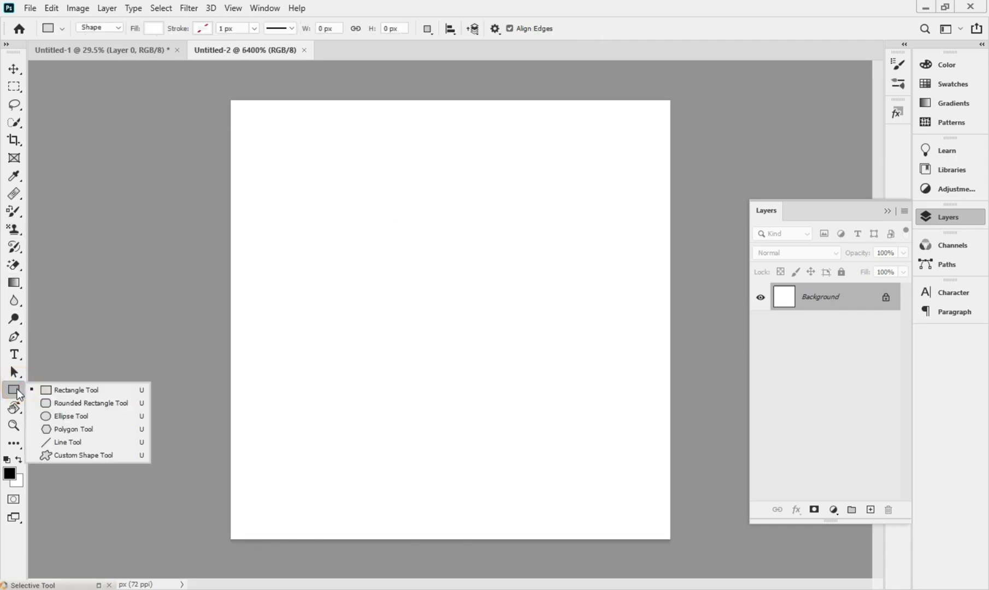
pyautogui.click(75, 392)
pyautogui.click(284, 167)
pyautogui.moveTo(301, 246); pyautogui.dragTo(304, 459)
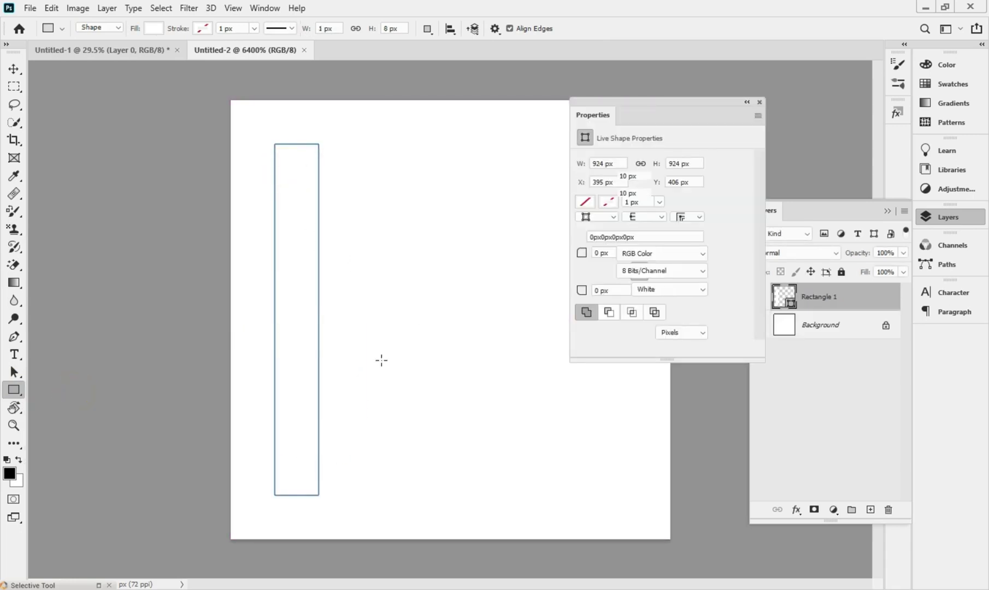
# Set the vertical rectangle's fill to black and close its shape properties
pyautogui.click(585, 202)
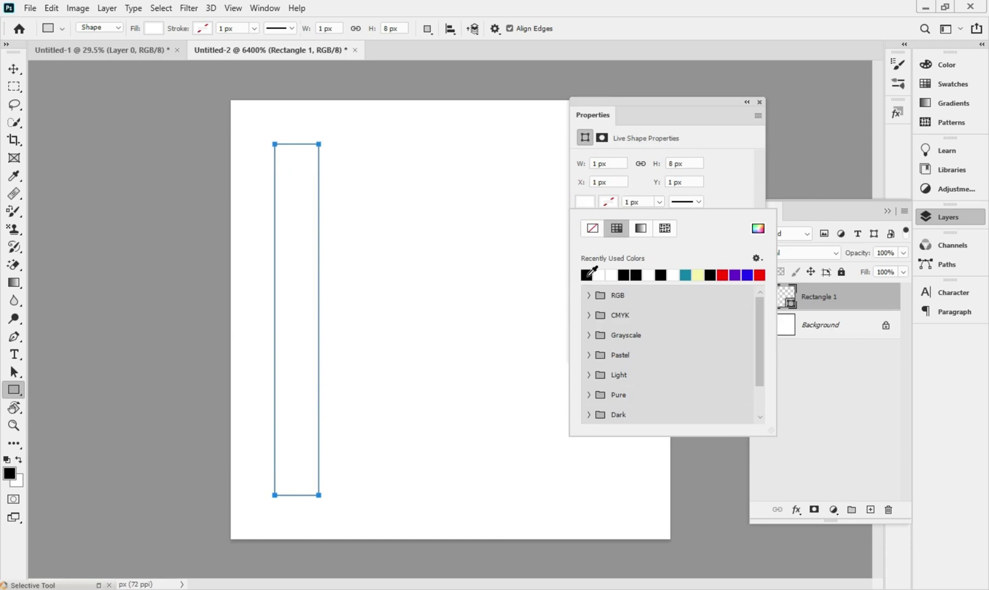
pyautogui.click(587, 275)
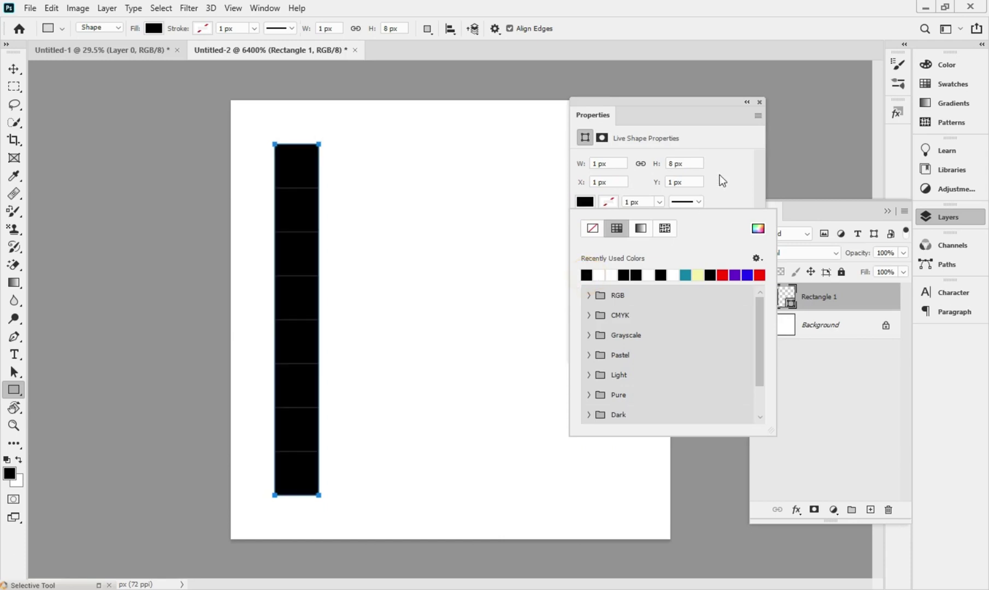
pyautogui.click(758, 102)
# Duplicate the black vertical rectangle's layer and rotate the copy by 90°
pyautogui.click(833, 373)
pyautogui.click(827, 296)
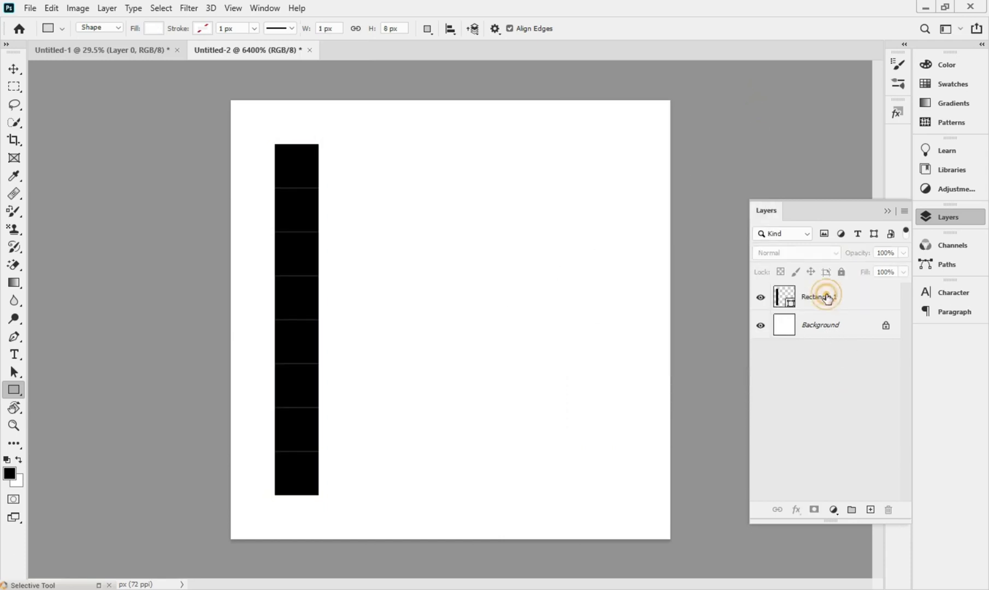
pyautogui.hotkey('ctrl', 'j')
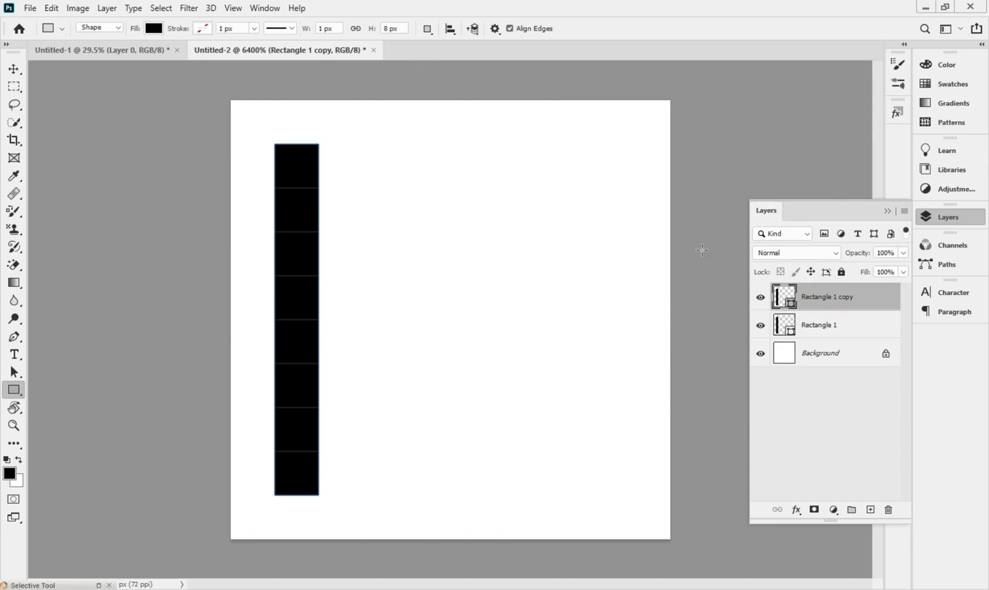
pyautogui.hotkey('ctrl', 't')
pyautogui.moveTo(382, 28); pyautogui.dragTo(347, 30)
pyautogui.write('90')
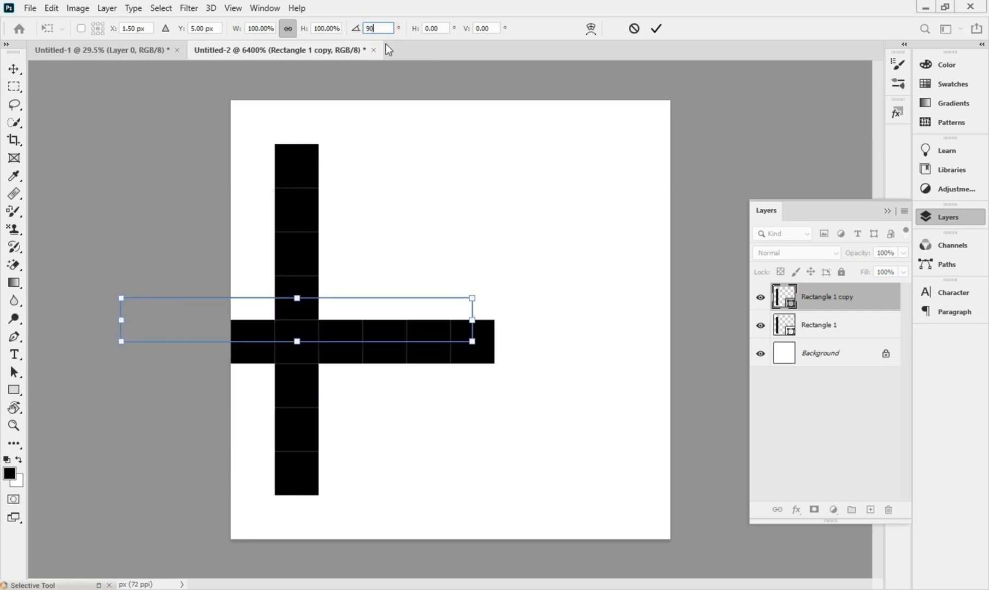
pyautogui.click(828, 409)
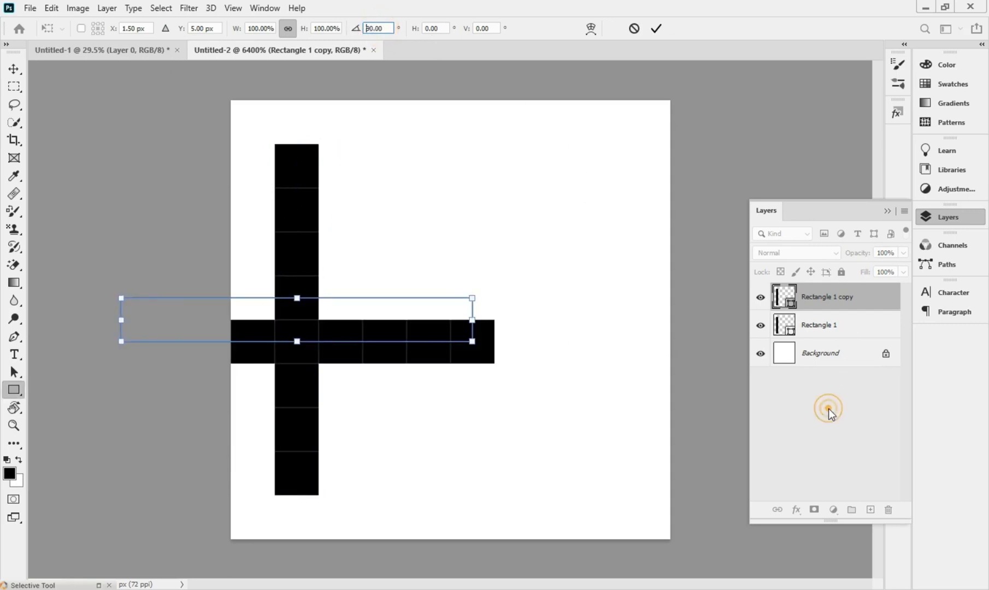
# Move the horizontal bar about 2 px right and 2 px down, crossing the vertical bar one pixel above its lower end
pyautogui.click(17, 67)
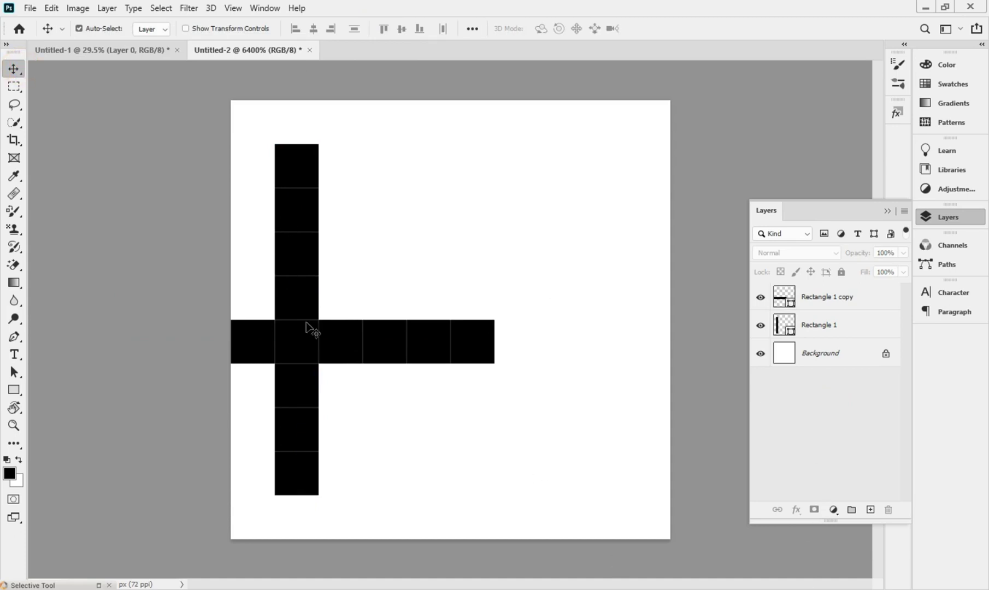
pyautogui.moveTo(353, 349); pyautogui.dragTo(483, 445)
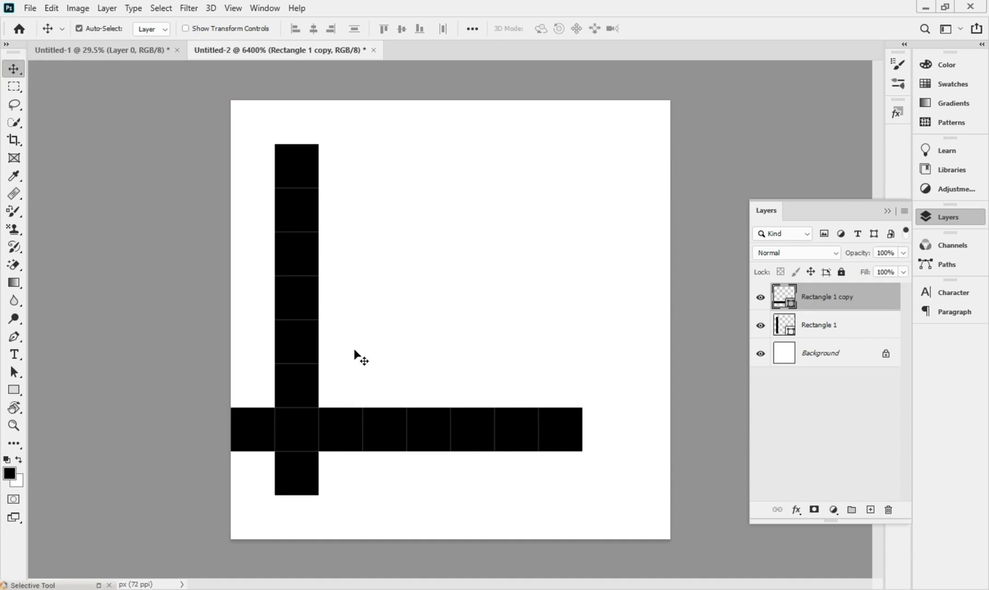
pyautogui.click(786, 406)
# Select both rectangle layers and move the crossed bars together 1 px to the right
pyautogui.keyDown('ctrl'); pyautogui.click(831, 324); pyautogui.keyUp('ctrl')
pyautogui.keyDown('ctrl'); pyautogui.click(837, 293); pyautogui.keyUp('ctrl')
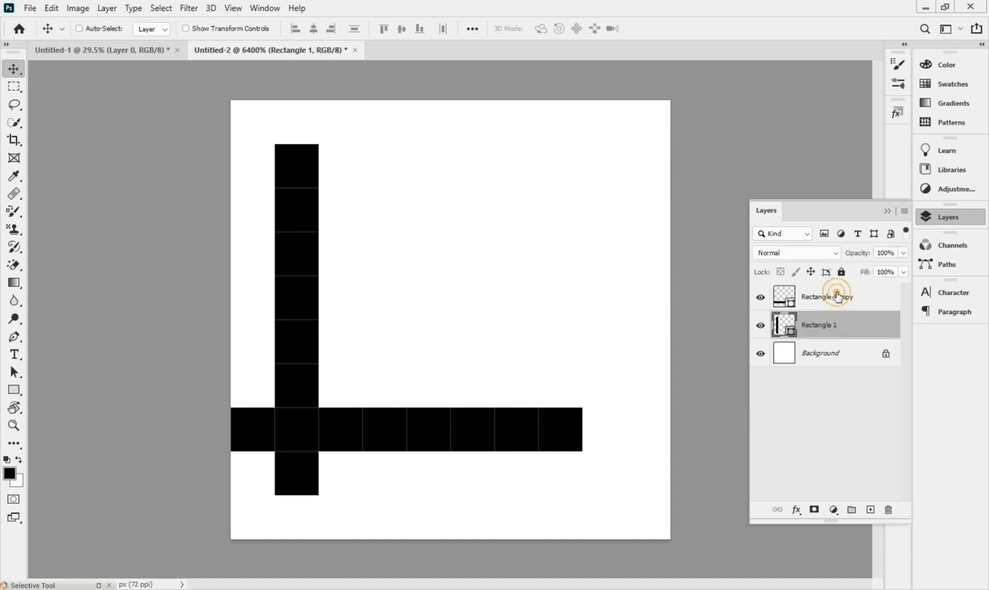
pyautogui.moveTo(307, 393); pyautogui.dragTo(361, 399)
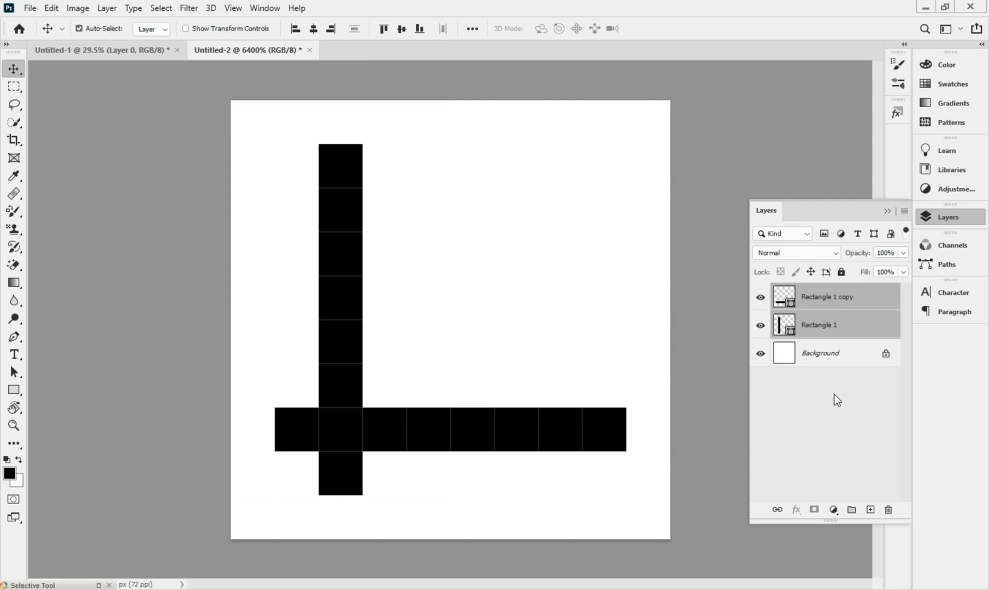
# Hide the Background layer and define the crossed bars as a pattern named LS
pyautogui.click(760, 353)
pyautogui.click(51, 8)
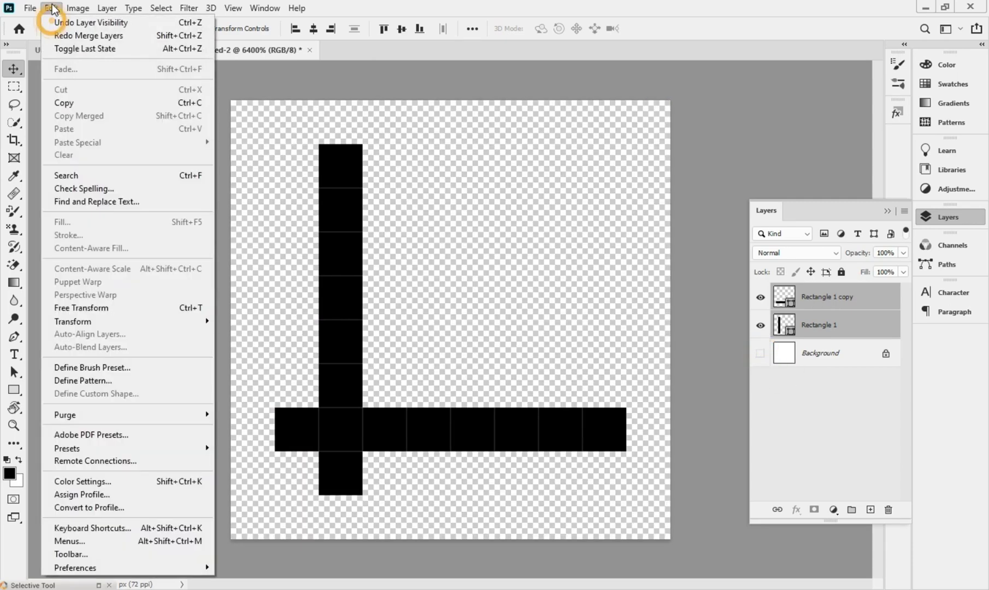
pyautogui.click(87, 380)
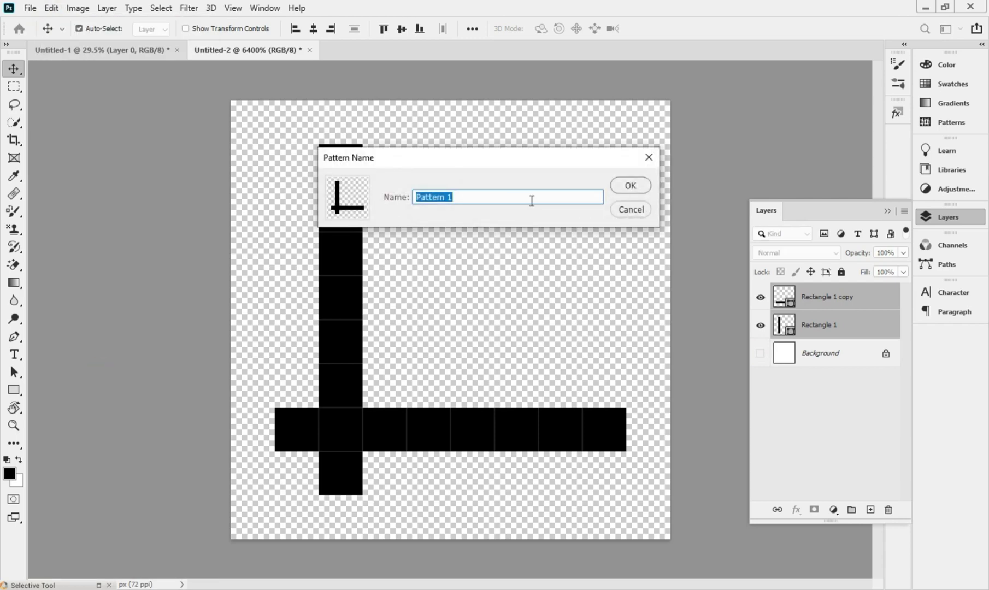
pyautogui.write('LS')
pyautogui.click(631, 185)
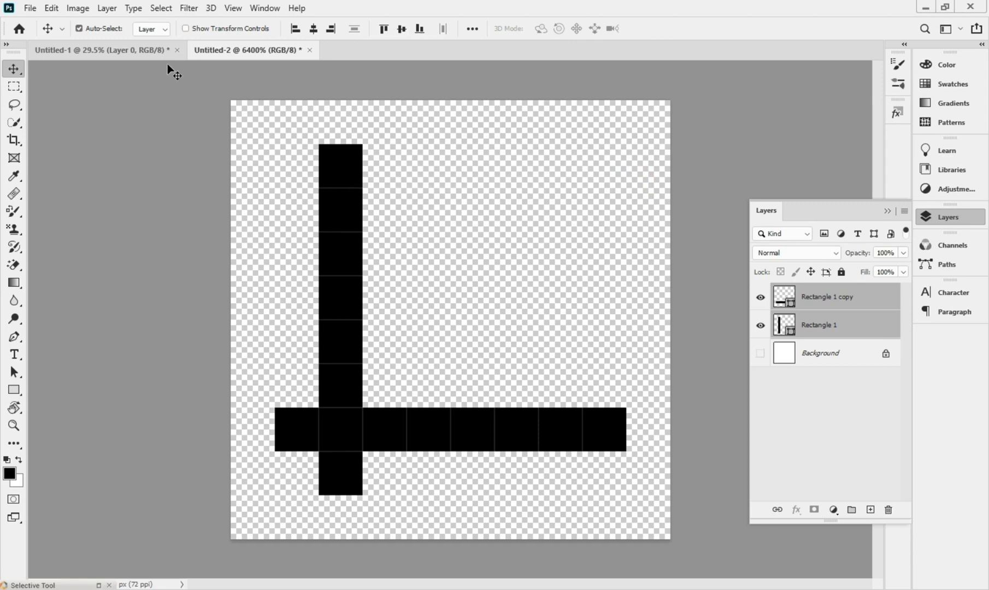
# Add a new layer in the Untitled-1 document and fill it with the newly defined crossed-bar pattern
pyautogui.click(143, 49)
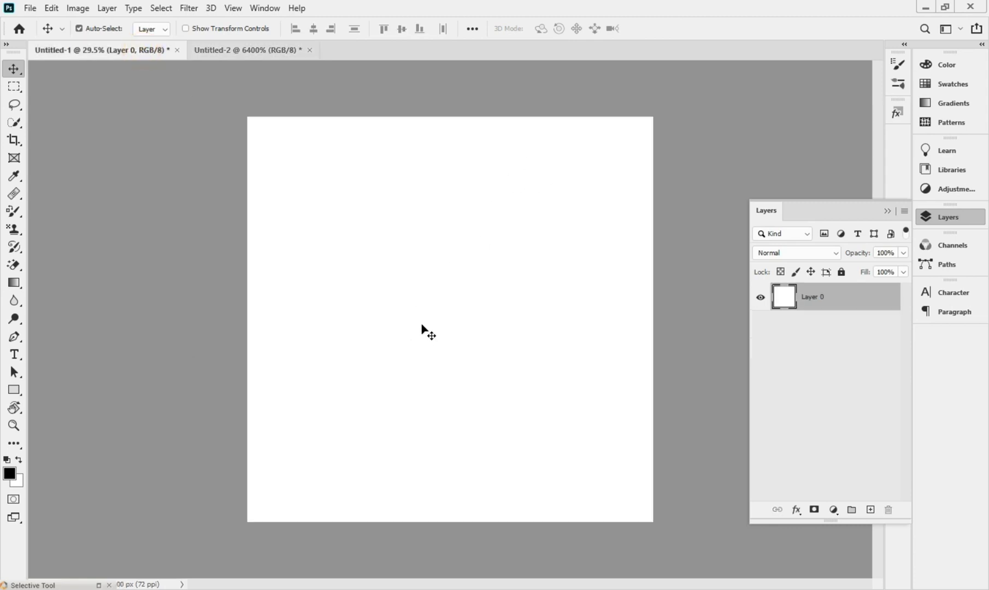
pyautogui.click(870, 509)
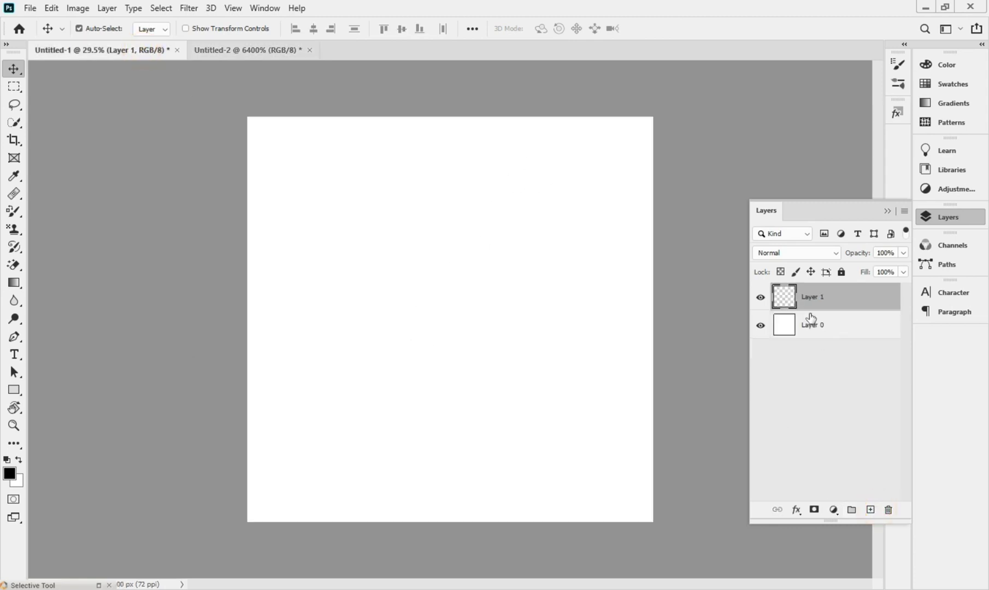
pyautogui.press('ctrl')
pyautogui.hotkey('shift', 'F5')
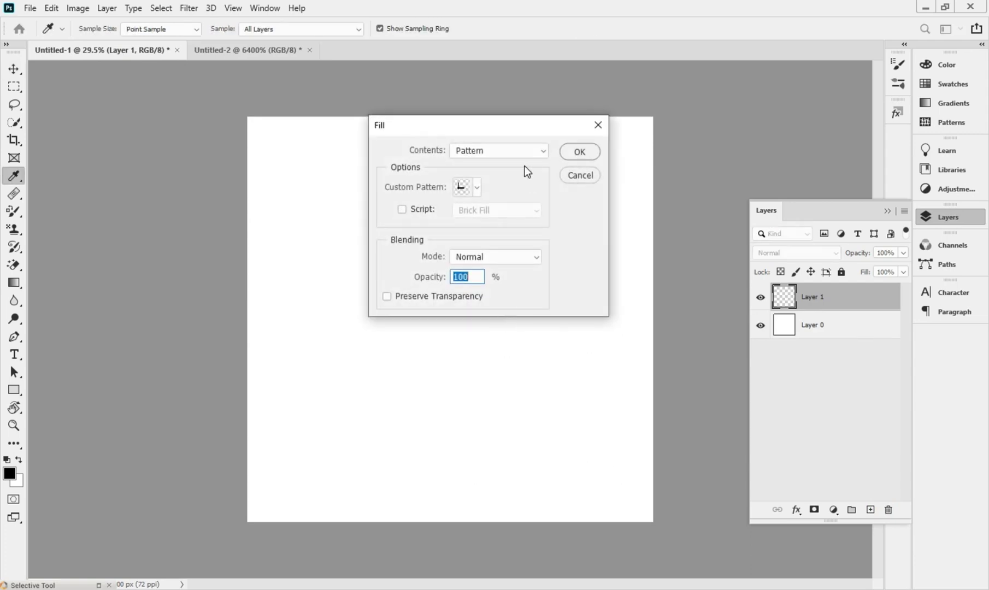
pyautogui.click(476, 191)
pyautogui.click(441, 276)
pyautogui.click(579, 151)
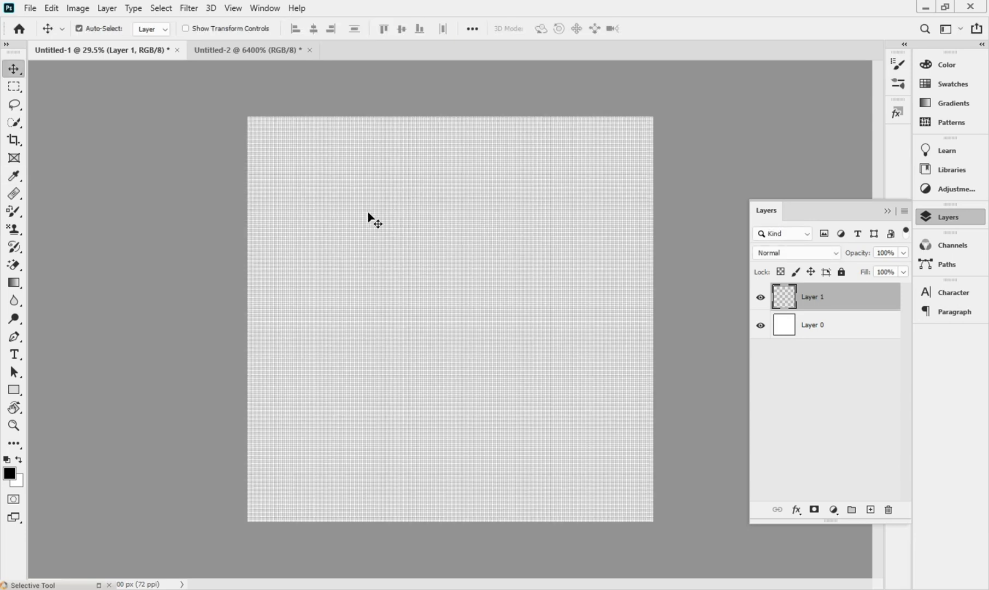
# Examine the pattern-filled layer at close range to see how the crossed bars repeat
pyautogui.press('ctrl')
pyautogui.press('ctrl')
pyautogui.hotkey('ctrl', '+')
pyautogui.hotkey('ctrl', '+')
pyautogui.hotkey('ctrl', '+')
pyautogui.hotkey('ctrl', '+')
pyautogui.hotkey('ctrl', '+')
pyautogui.hotkey('ctrl', '+')
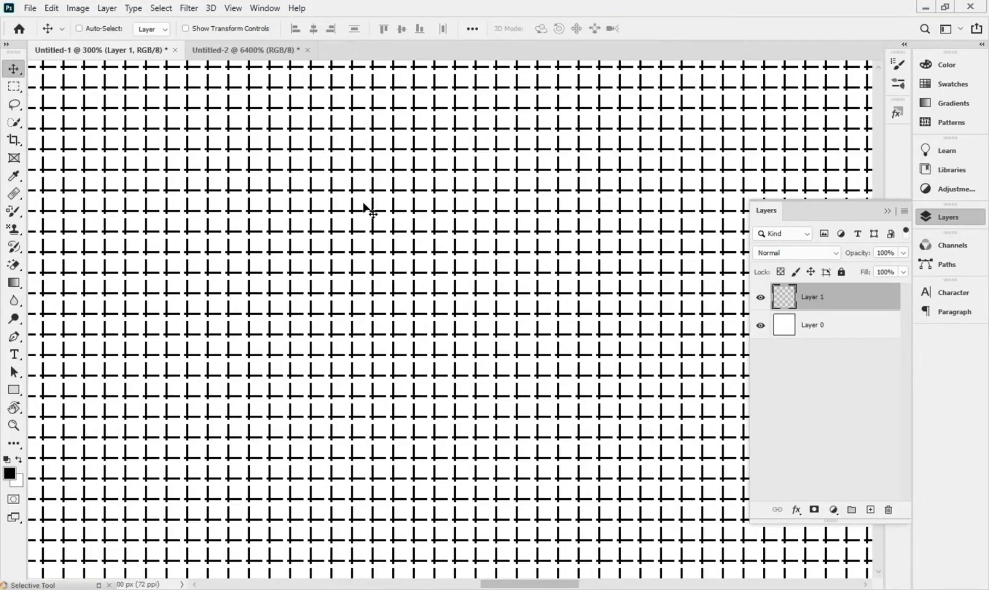
pyautogui.hotkey('ctrl', '-')
pyautogui.hotkey('ctrl', '-')
pyautogui.hotkey('ctrl', '-')
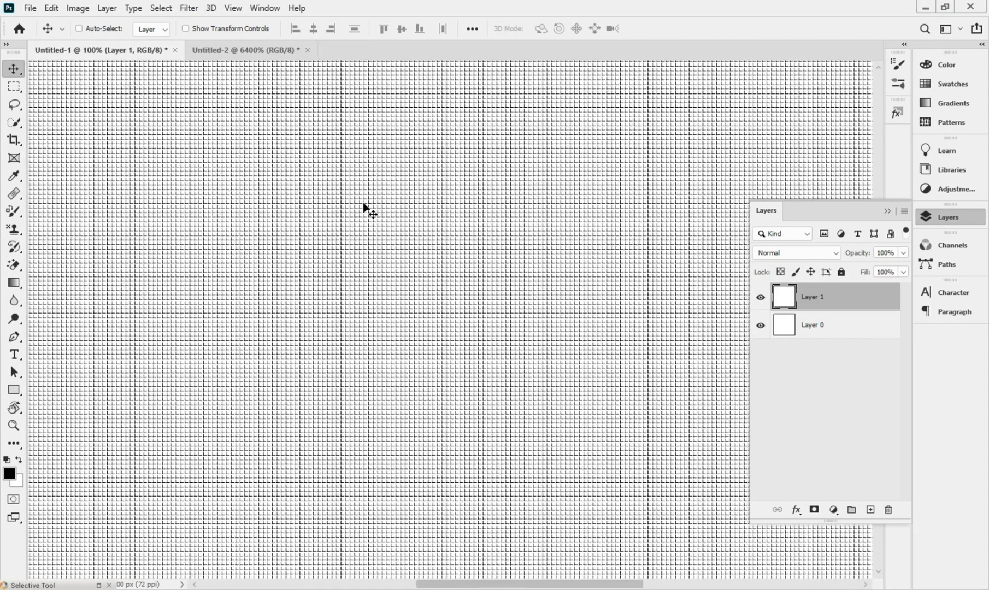
# Fill Layer 1 with the white background colour, covering the crossed-bar pattern
pyautogui.hotkey('ctrl', 'BackSpace')
pyautogui.hotkey('ctrl', '+')
pyautogui.hotkey('ctrl', '+')
pyautogui.hotkey('ctrl', '+')
pyautogui.hotkey('ctrl', '+')
pyautogui.hotkey('ctrl', '-')
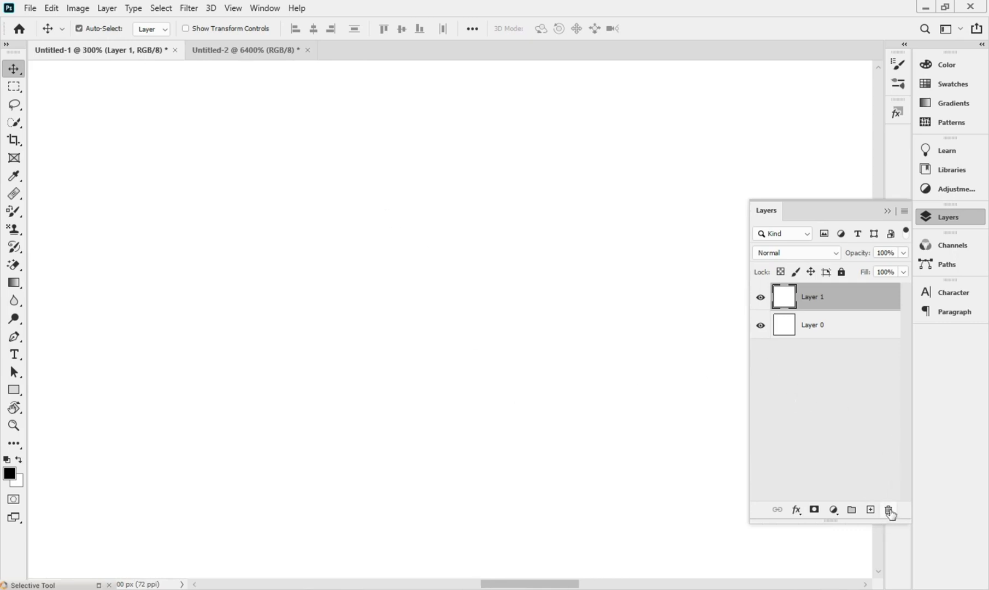
pyautogui.click(242, 48)
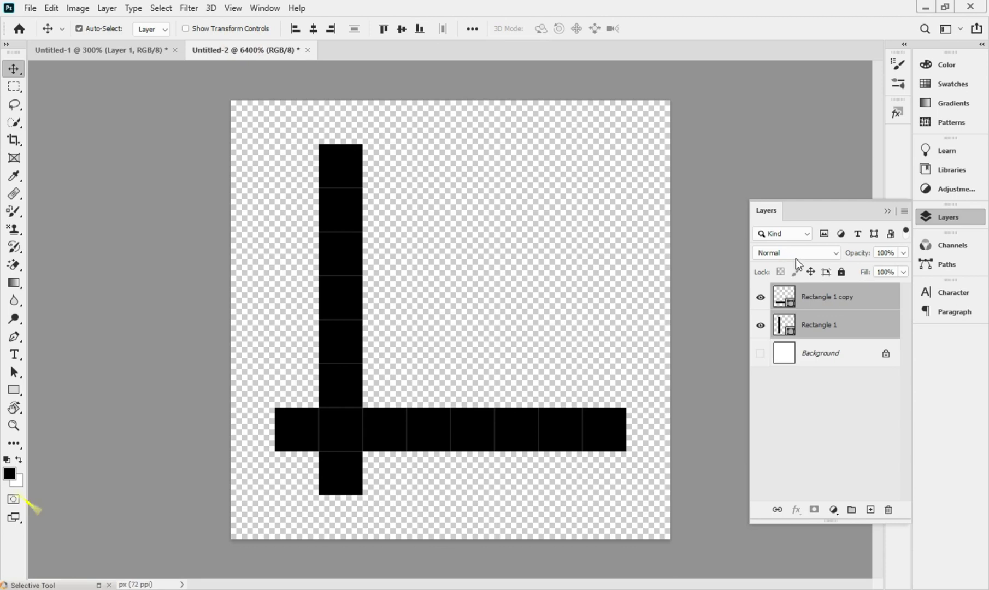
pyautogui.click(808, 437)
pyautogui.click(131, 50)
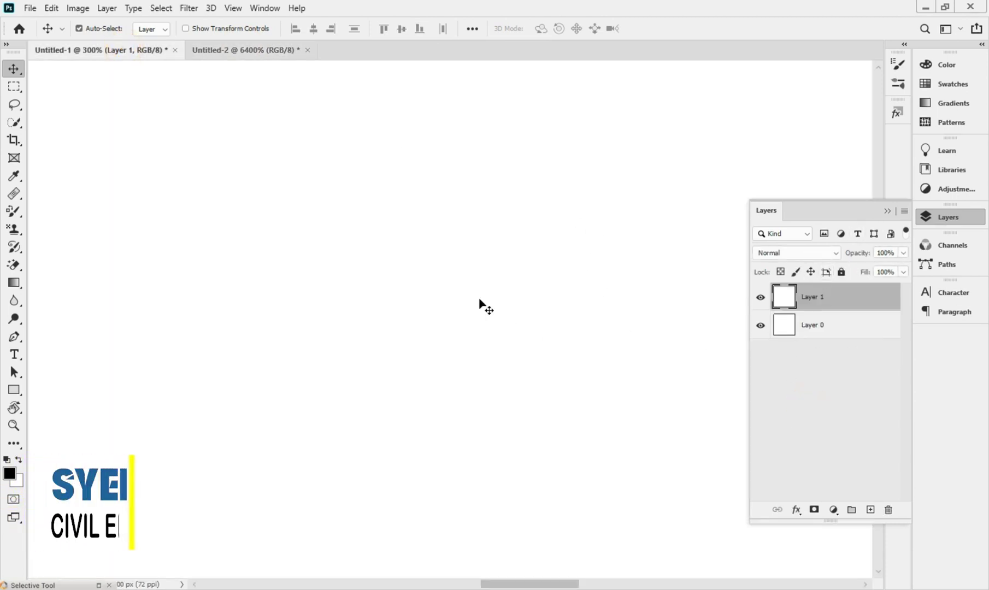
# Switch to the Pattern Stamp tool and enlarge its brush to 100 px
pyautogui.hotkey('ctrl', '-')
pyautogui.hotkey('ctrl', '-')
pyautogui.hotkey('ctrl', '-')
pyautogui.hotkey('ctrl', '-')
pyautogui.hotkey('ctrl', '-')
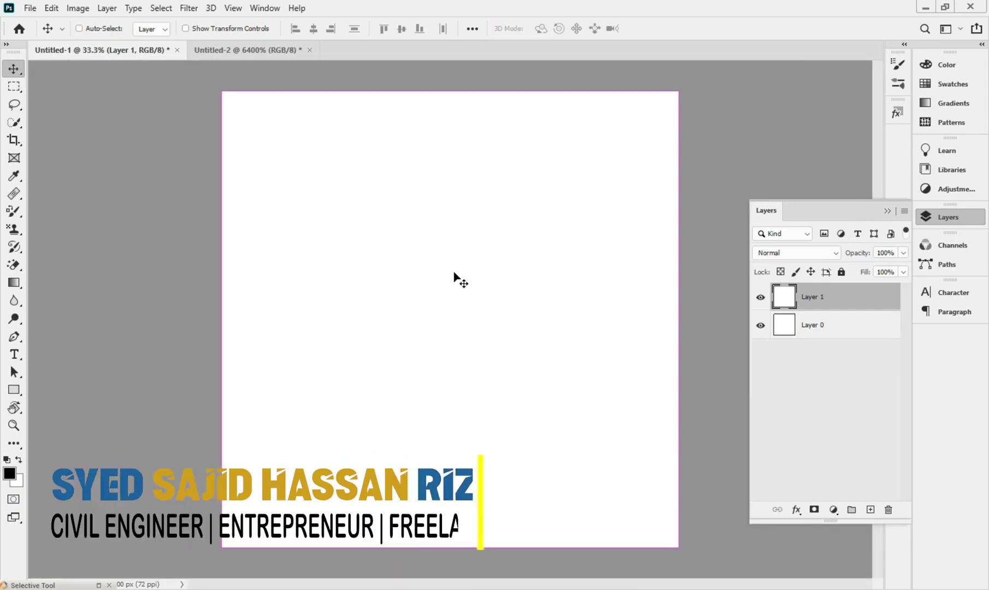
pyautogui.click(18, 234)
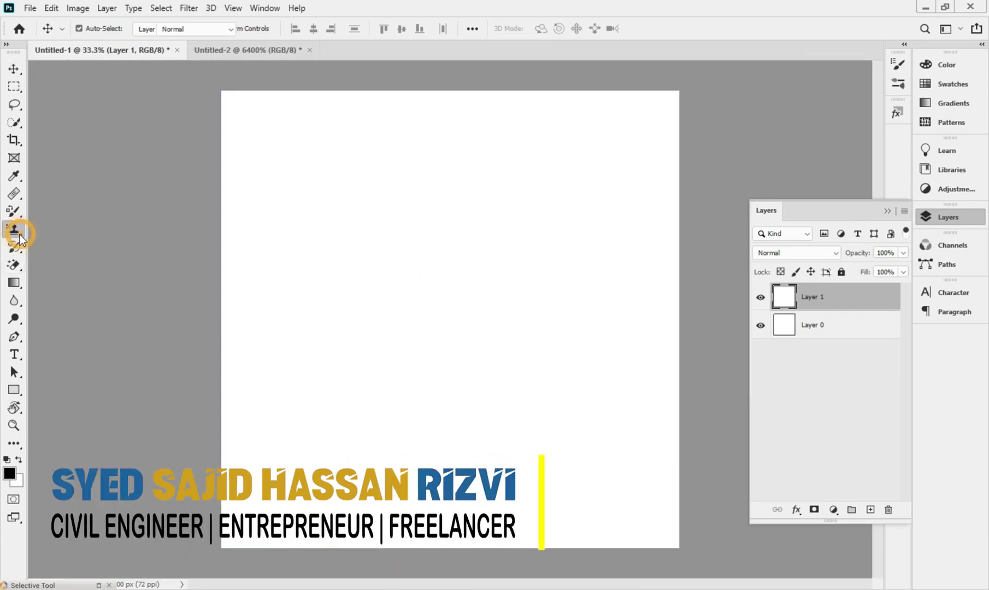
pyautogui.click(59, 242)
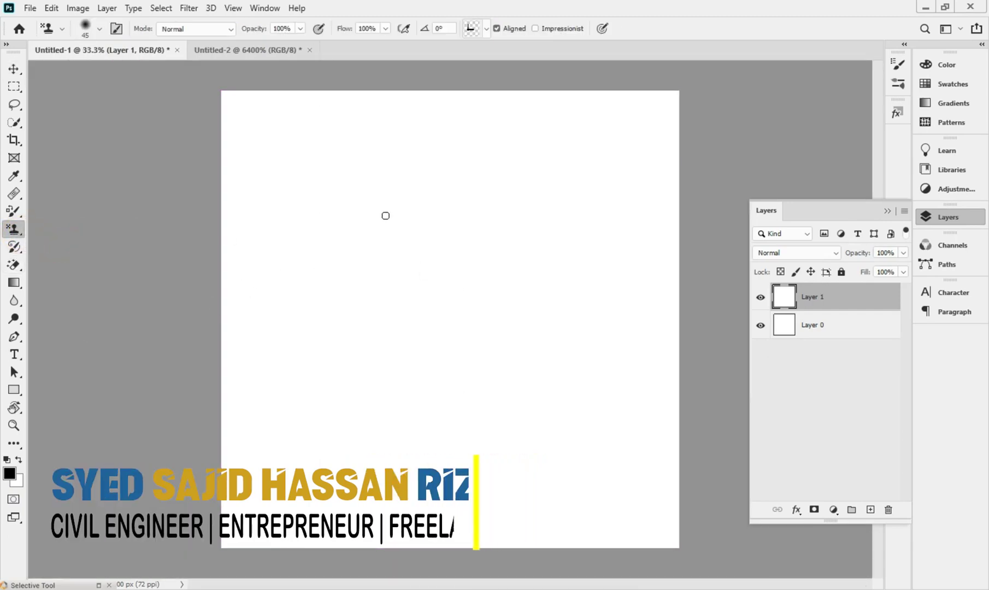
pyautogui.press(']')
pyautogui.press(']')
pyautogui.press(']')
pyautogui.press(']')
pyautogui.press(']')
pyautogui.press(']')
# Choose the last crossed-bar pattern for the Pattern Stamp and paint it across the upper half of Layer 1
pyautogui.click(487, 26)
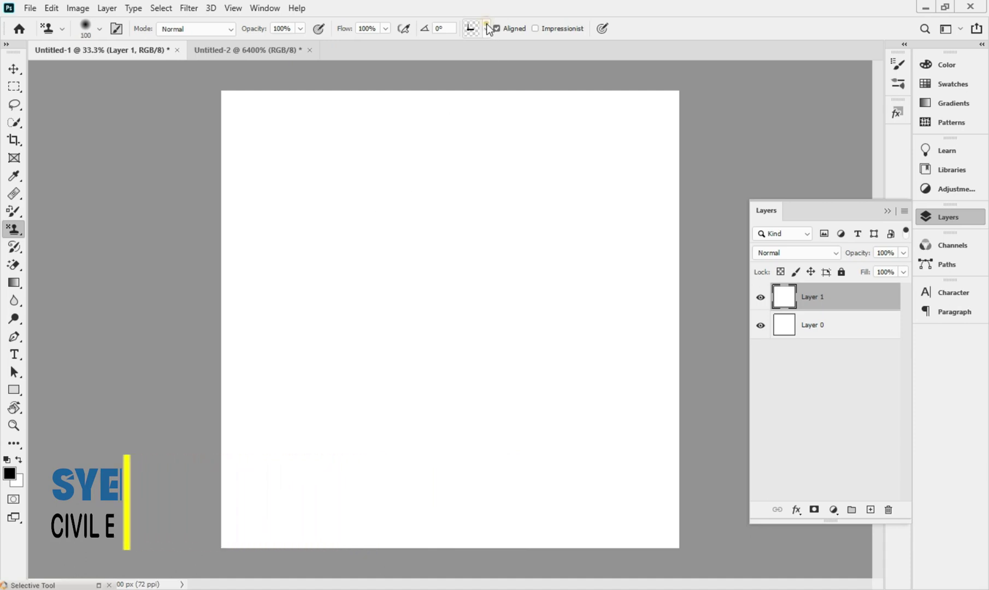
pyautogui.click(449, 118)
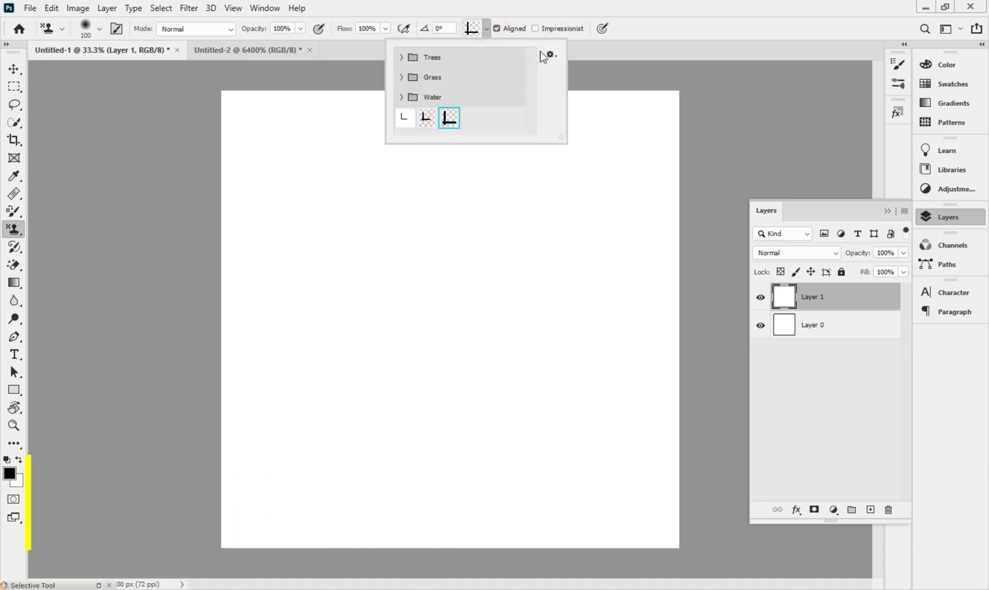
pyautogui.click(344, 225)
pyautogui.moveTo(275, 256)
pyautogui.mouseDown()
pyautogui.moveTo(446, 182)
pyautogui.moveTo(393, 176)
pyautogui.moveTo(447, 178)
pyautogui.moveTo(356, 206)
pyautogui.moveTo(280, 176)
pyautogui.moveTo(360, 112)
pyautogui.moveTo(303, 96)
pyautogui.moveTo(223, 100)
pyautogui.moveTo(306, 112)
pyautogui.moveTo(427, 72)
pyautogui.moveTo(528, 90)
pyautogui.moveTo(421, 113)
pyautogui.moveTo(297, 108)
pyautogui.moveTo(311, 103)
pyautogui.moveTo(430, 146)
pyautogui.moveTo(269, 179)
pyautogui.moveTo(205, 205)
pyautogui.moveTo(264, 143)
pyautogui.moveTo(237, 141)
pyautogui.moveTo(248, 168)
pyautogui.moveTo(449, 160)
pyautogui.moveTo(321, 190)
pyautogui.moveTo(299, 206)
pyautogui.moveTo(337, 156)
pyautogui.moveTo(365, 161)
pyautogui.moveTo(288, 130)
pyautogui.moveTo(294, 120)
pyautogui.moveTo(632, 118)
pyautogui.moveTo(536, 123)
pyautogui.moveTo(307, 224)
pyautogui.moveTo(173, 240)
pyautogui.moveTo(269, 272)
pyautogui.moveTo(252, 283)
pyautogui.moveTo(211, 266)
pyautogui.moveTo(315, 266)
pyautogui.moveTo(381, 210)
pyautogui.moveTo(440, 231)
pyautogui.moveTo(336, 260)
pyautogui.moveTo(446, 234)
pyautogui.moveTo(533, 185)
pyautogui.moveTo(529, 168)
pyautogui.moveTo(645, 132)
pyautogui.moveTo(659, 153)
pyautogui.moveTo(662, 131)
pyautogui.moveTo(637, 111)
pyautogui.moveTo(623, 112)
pyautogui.moveTo(693, 148)
pyautogui.moveTo(555, 219)
pyautogui.moveTo(624, 194)
pyautogui.moveTo(597, 179)
pyautogui.moveTo(667, 199)
pyautogui.mouseUp()
pyautogui.moveTo(443, 204)
pyautogui.mouseDown()
pyautogui.moveTo(440, 227)
pyautogui.moveTo(220, 214)
pyautogui.moveTo(314, 195)
pyautogui.moveTo(233, 253)
pyautogui.moveTo(209, 291)
pyautogui.moveTo(396, 272)
pyautogui.moveTo(559, 274)
pyautogui.moveTo(472, 273)
pyautogui.moveTo(438, 234)
pyautogui.moveTo(569, 241)
pyautogui.moveTo(481, 248)
pyautogui.moveTo(440, 268)
pyautogui.mouseUp()
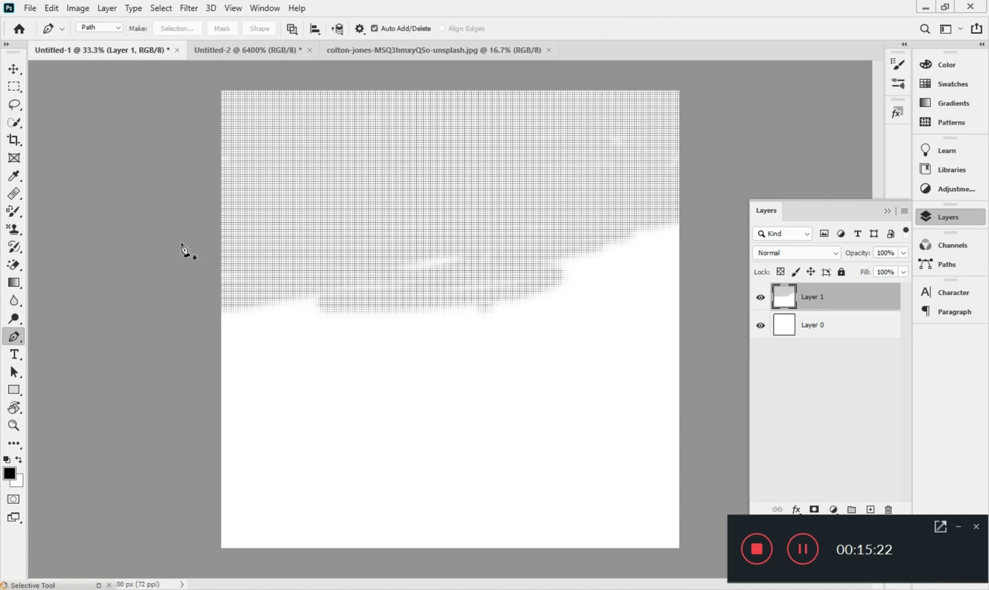
pyautogui.click(21, 233)
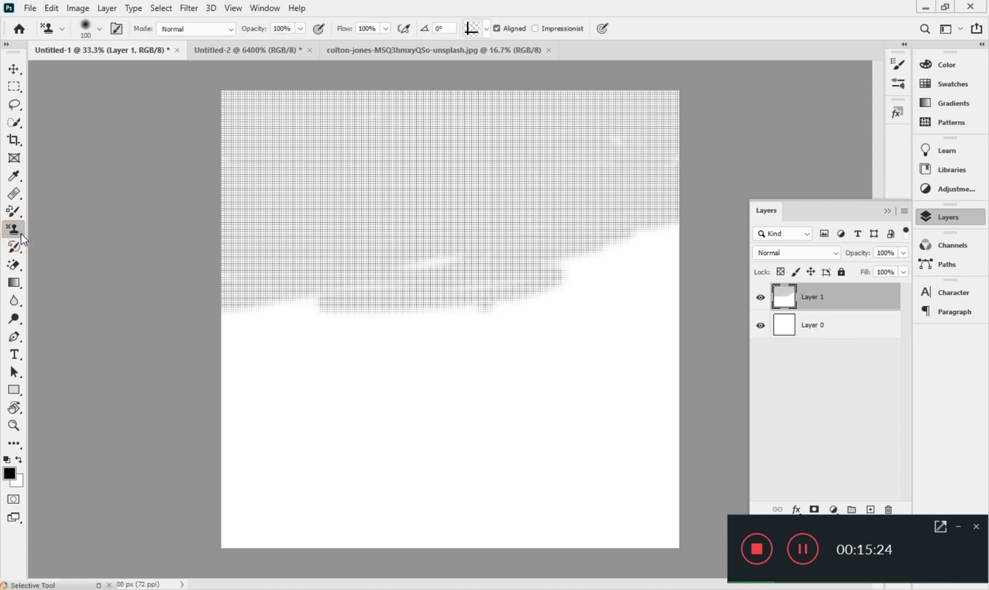
pyautogui.moveTo(499, 264)
pyautogui.mouseDown()
pyautogui.moveTo(662, 224)
pyautogui.moveTo(638, 249)
pyautogui.moveTo(664, 245)
pyautogui.moveTo(629, 265)
pyautogui.mouseUp()
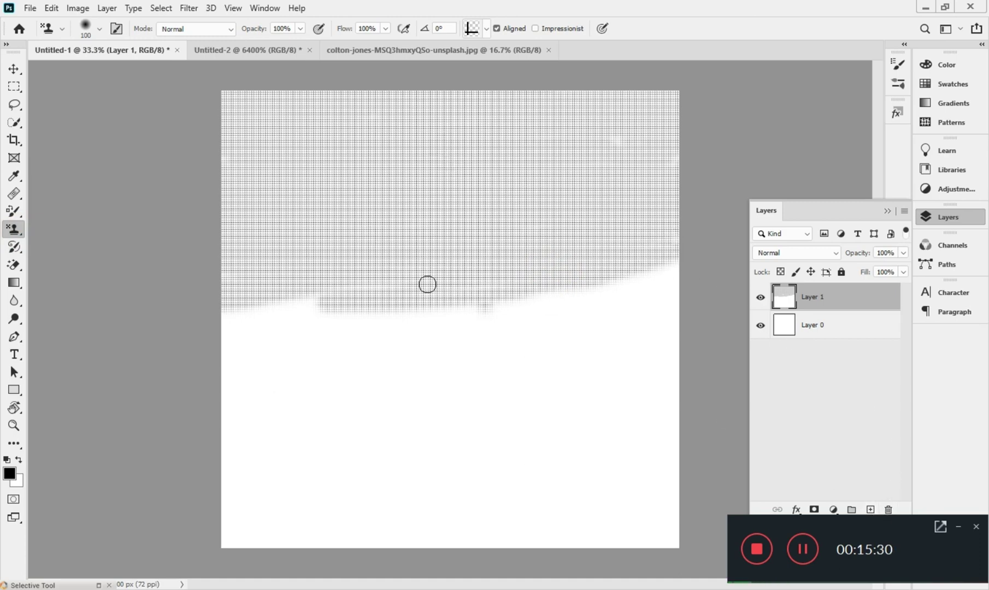
# Copy the shark photo from the Unsplash image document into Untitled-1 and place its layer beneath Layer 1
pyautogui.click(385, 49)
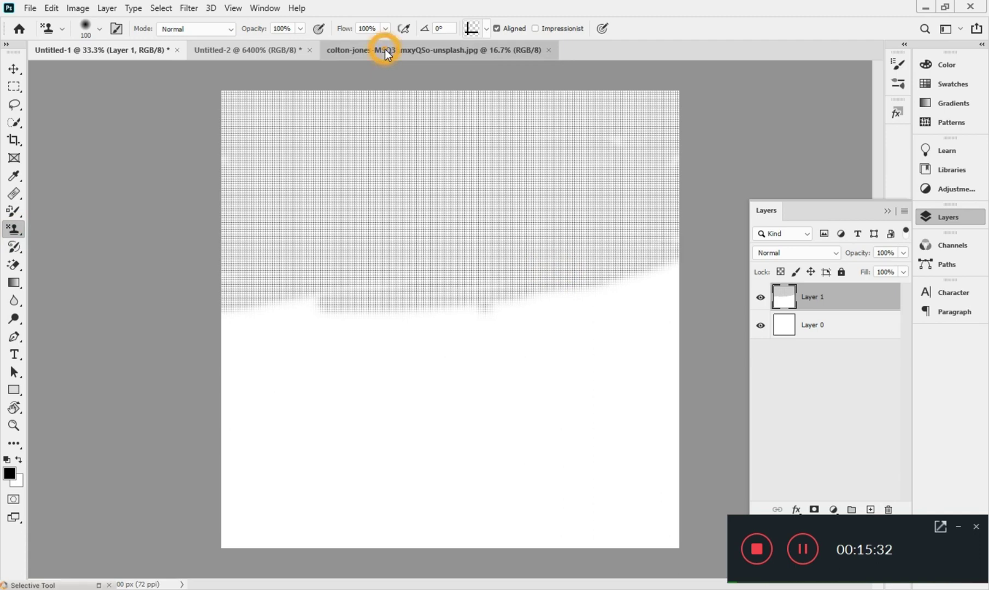
pyautogui.click(17, 73)
pyautogui.moveTo(417, 239); pyautogui.dragTo(276, 211)
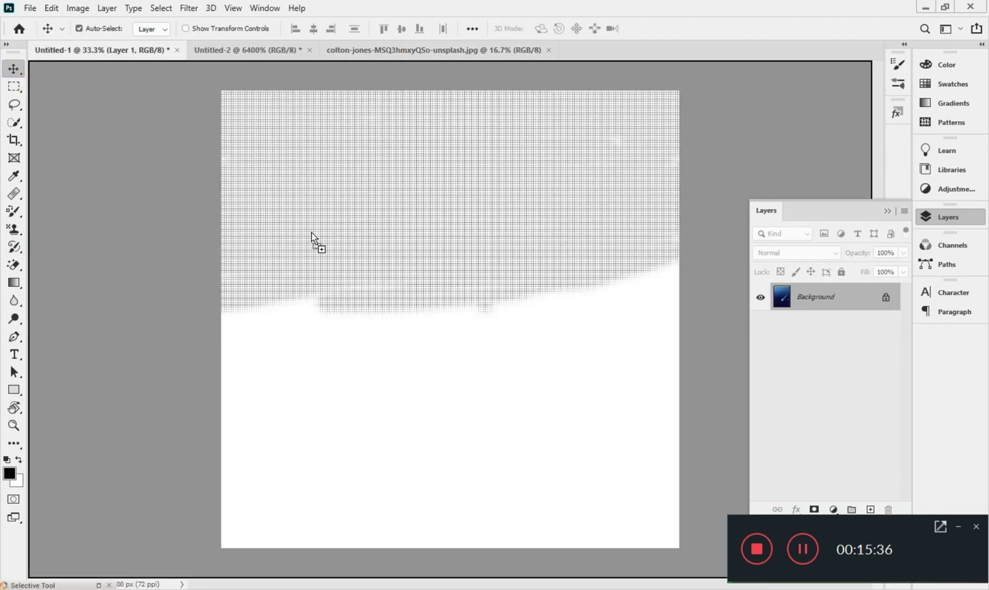
pyautogui.moveTo(408, 370); pyautogui.dragTo(409, 373)
pyautogui.moveTo(830, 295); pyautogui.dragTo(825, 336)
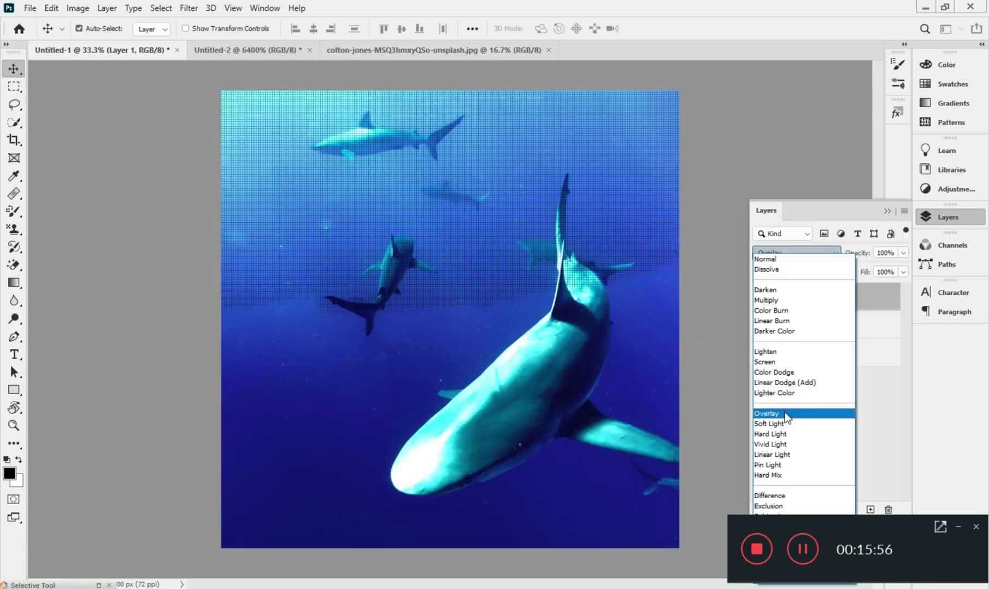
# Set Layer 1's blending mode to Overlay and paint the pattern over the rest of it with a larger Pattern Stamp brush
pyautogui.click(785, 412)
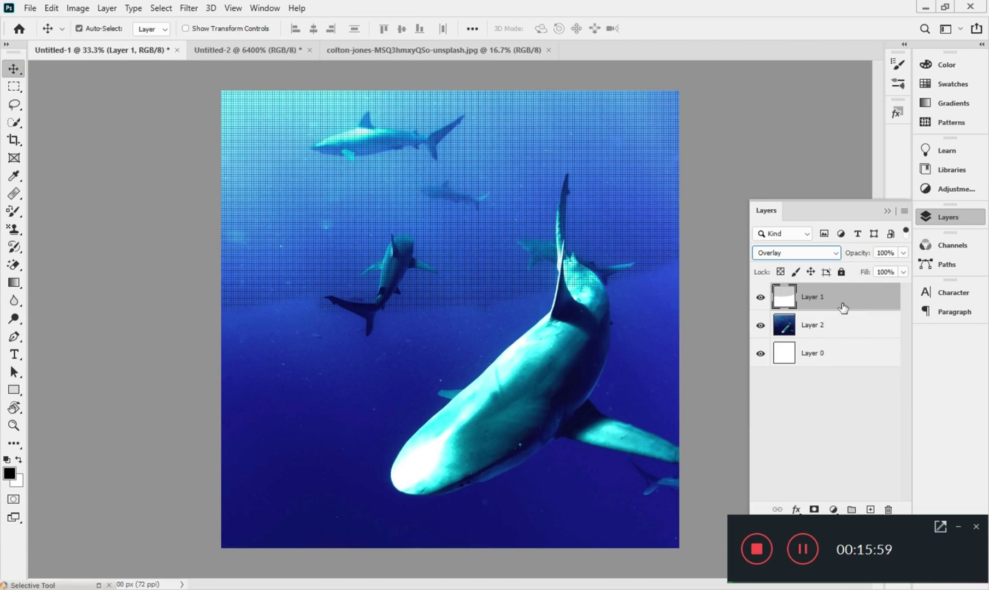
pyautogui.click(14, 229)
pyautogui.moveTo(440, 321)
pyautogui.mouseDown()
pyautogui.moveTo(289, 356)
pyautogui.moveTo(347, 297)
pyautogui.moveTo(371, 317)
pyautogui.moveTo(559, 317)
pyautogui.moveTo(435, 364)
pyautogui.moveTo(468, 329)
pyautogui.moveTo(463, 388)
pyautogui.moveTo(68, 412)
pyautogui.mouseUp()
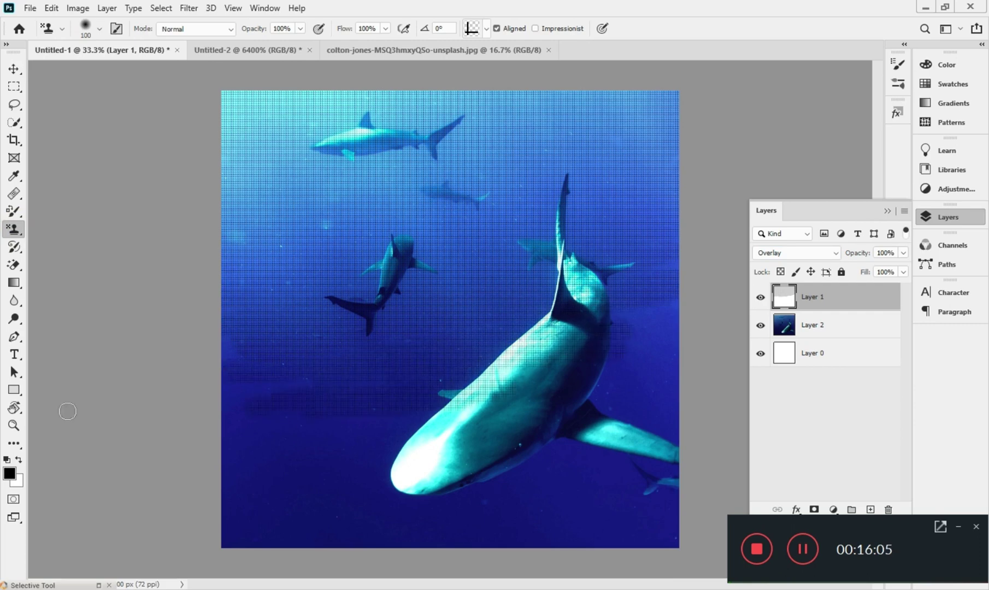
pyautogui.press(']')
pyautogui.press(']')
pyautogui.press(']')
pyautogui.moveTo(276, 364)
pyautogui.mouseDown()
pyautogui.moveTo(267, 506)
pyautogui.moveTo(389, 408)
pyautogui.moveTo(600, 446)
pyautogui.moveTo(590, 444)
pyautogui.moveTo(649, 274)
pyautogui.moveTo(580, 583)
pyautogui.moveTo(273, 348)
pyautogui.moveTo(403, 104)
pyautogui.moveTo(643, 337)
pyautogui.moveTo(222, 459)
pyautogui.moveTo(682, 103)
pyautogui.moveTo(493, 520)
pyautogui.moveTo(593, 102)
pyautogui.mouseUp()
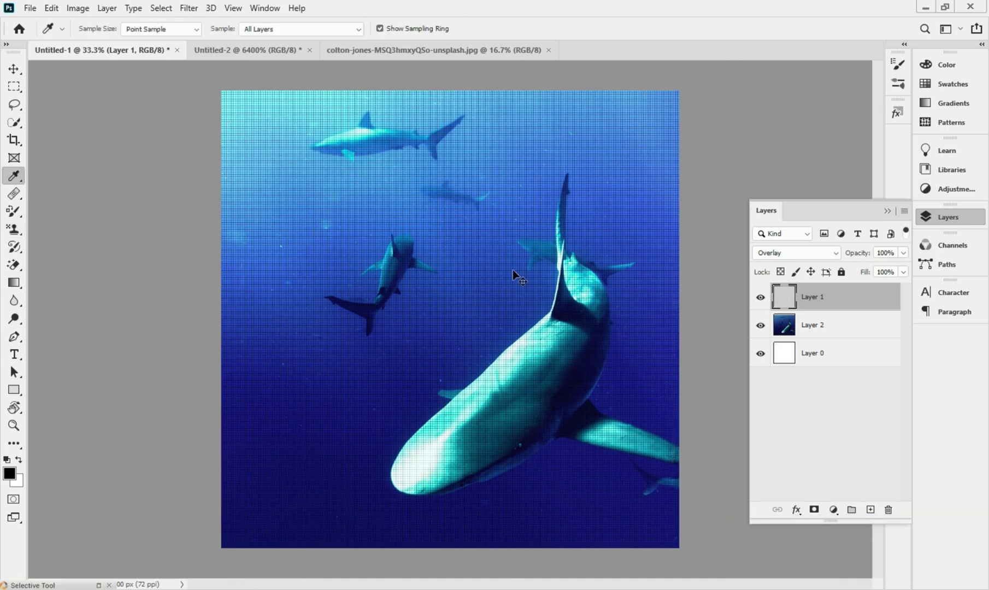
# Hide and show Layer 1 again to compare the shark photo with and without the pattern overlay
pyautogui.click(810, 328)
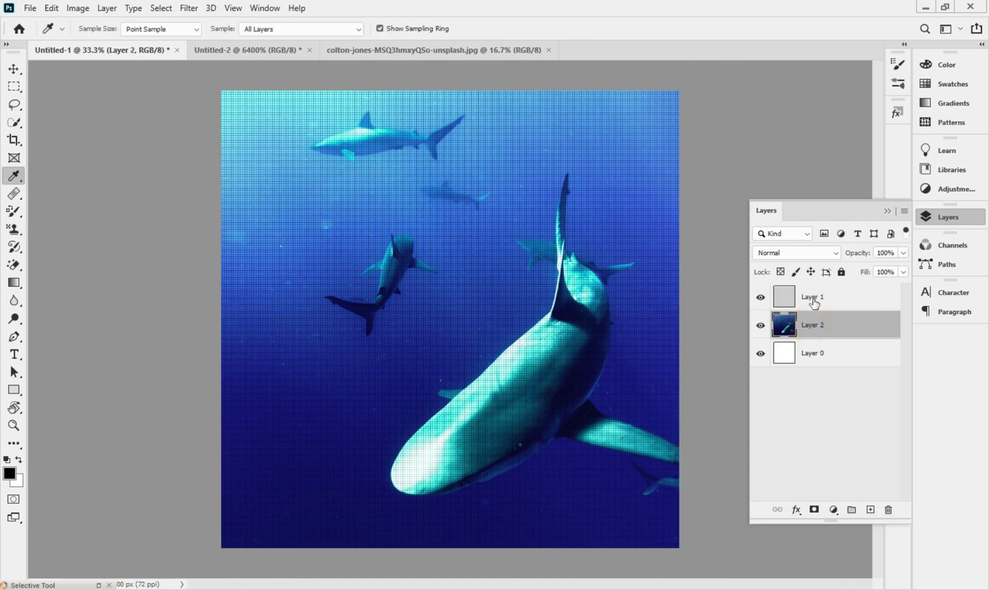
pyautogui.click(814, 301)
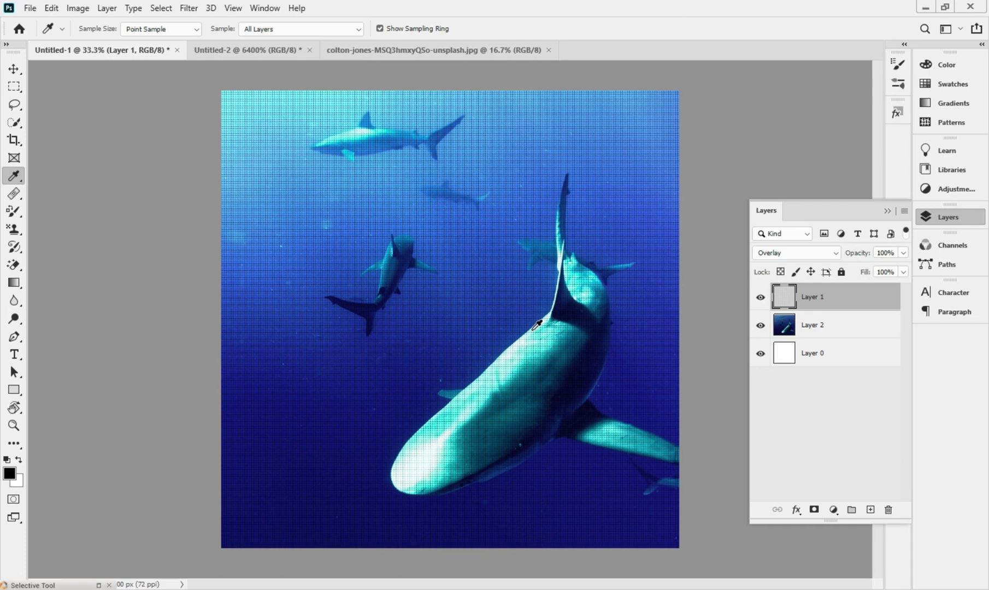
pyautogui.click(814, 326)
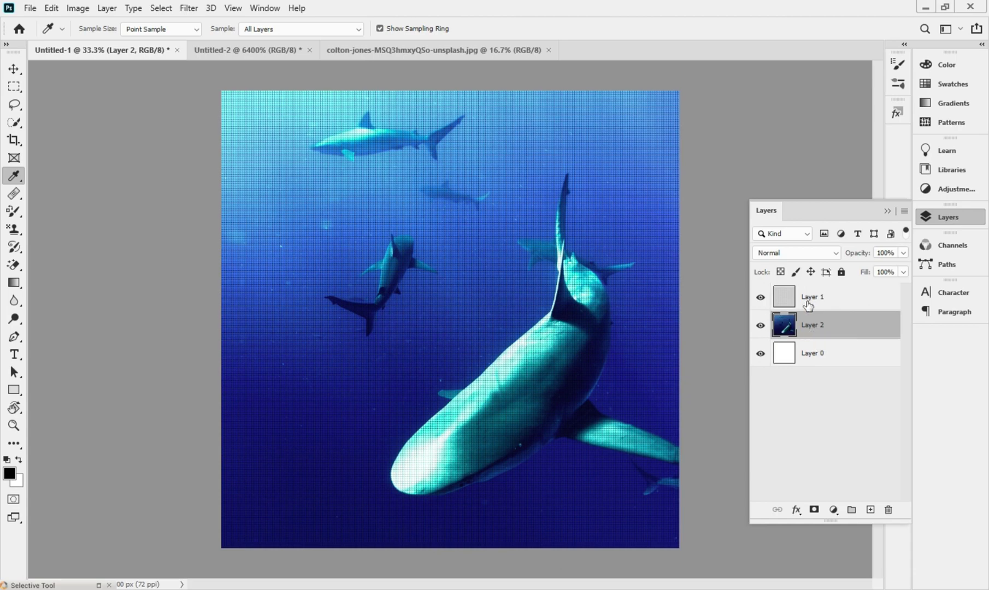
pyautogui.click(761, 298)
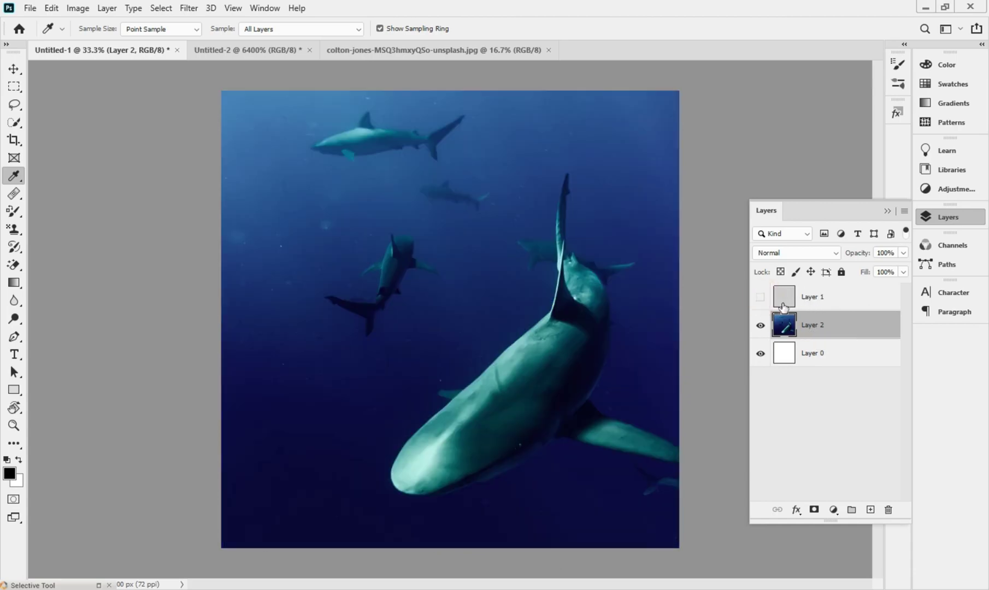
pyautogui.click(760, 298)
# Delete the painted pattern layer, Layer 1, and add a new empty layer above the shark photo
pyautogui.click(845, 298)
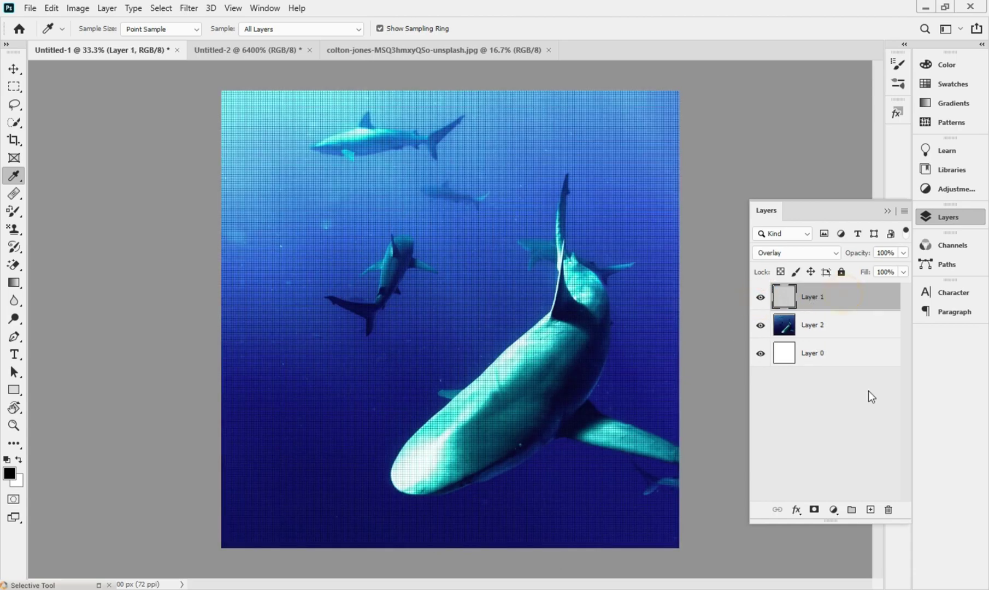
pyautogui.click(889, 514)
pyautogui.click(441, 226)
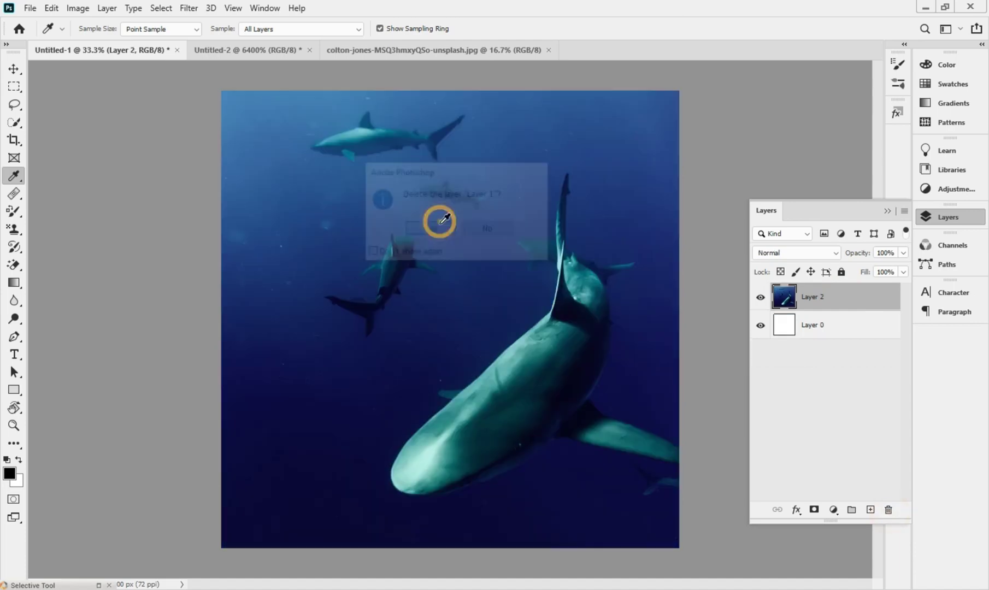
pyautogui.click(870, 509)
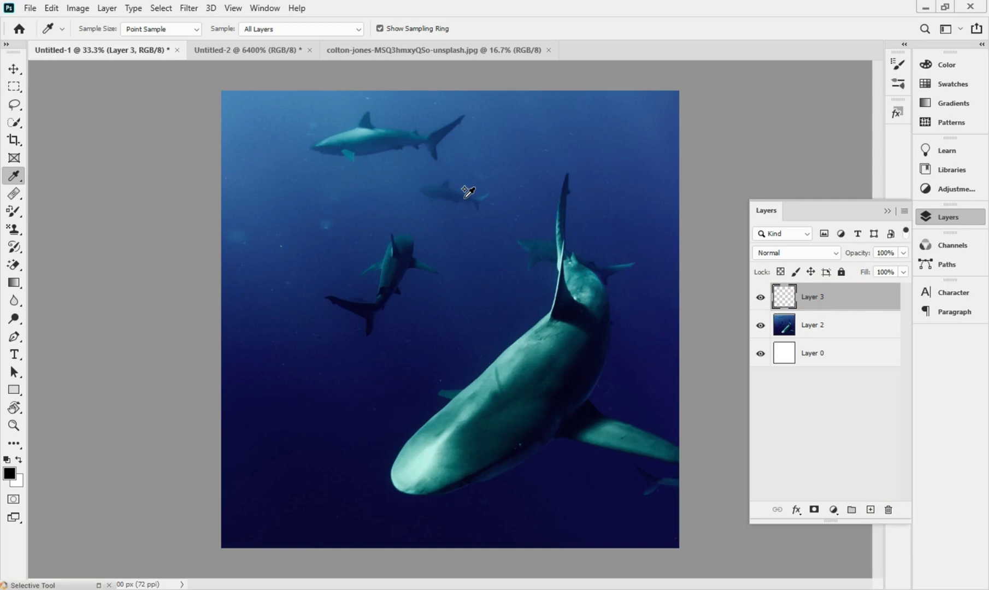
# Fill the empty Layer 3 with the transparent crossed-bar custom pattern at 100% opacity, and invert the layer's colours
pyautogui.hotkey('shift', 'F5')
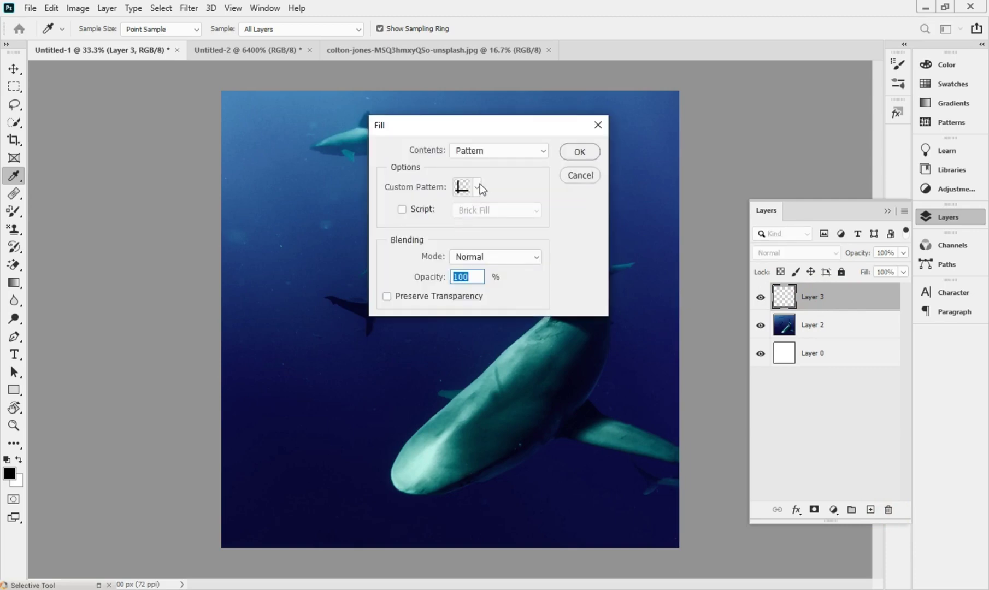
pyautogui.click(477, 187)
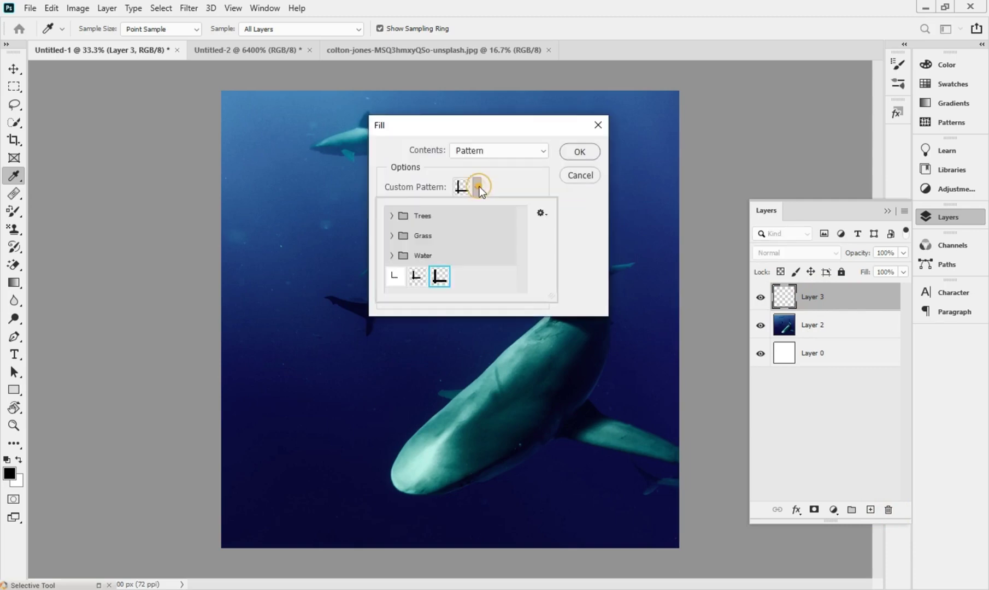
pyautogui.click(576, 155)
pyautogui.click(578, 153)
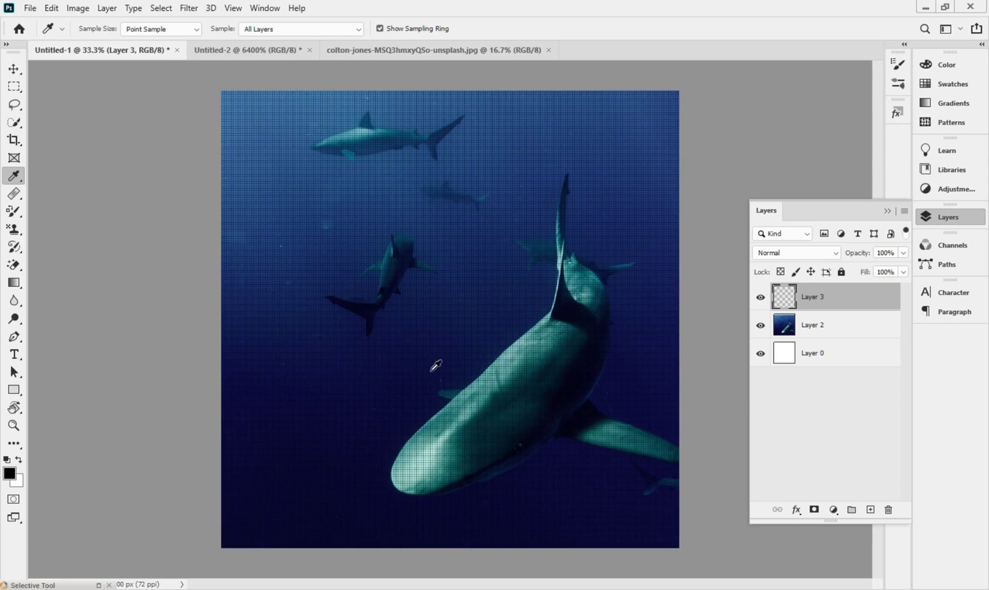
pyautogui.hotkey('ctrl', 'i')
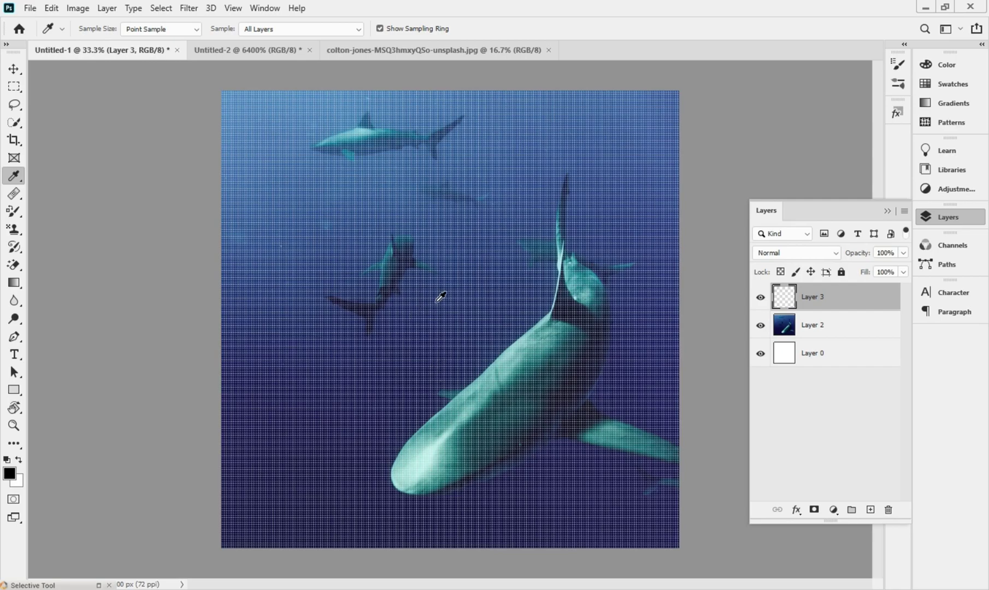
# Set the blending mode of the pattern-filled Layer 3 to Overlay
pyautogui.hotkey('ctrl', '+')
pyautogui.hotkey('ctrl', '+')
pyautogui.hotkey('ctrl', '+')
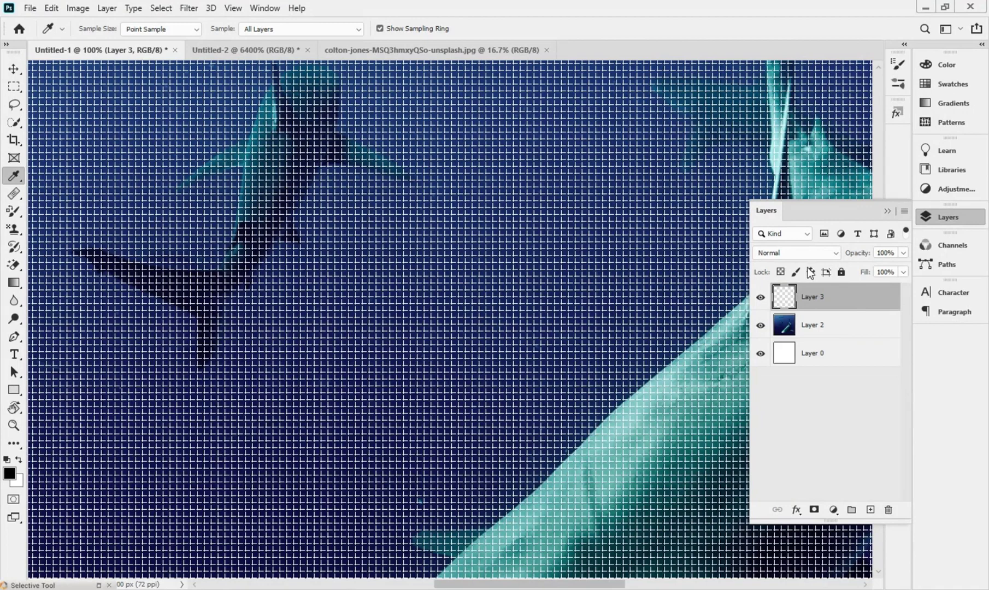
pyautogui.click(804, 252)
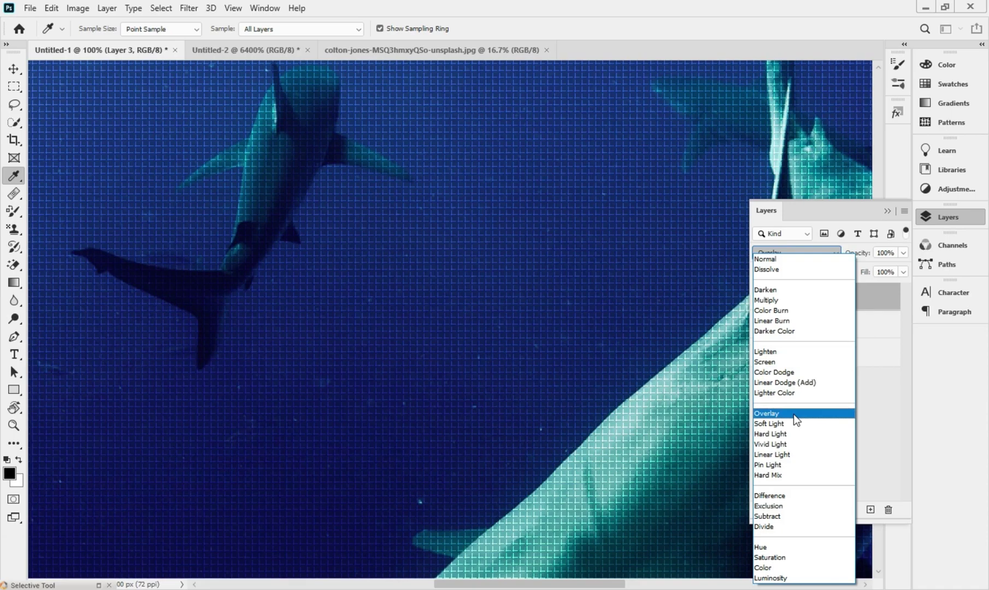
pyautogui.click(793, 414)
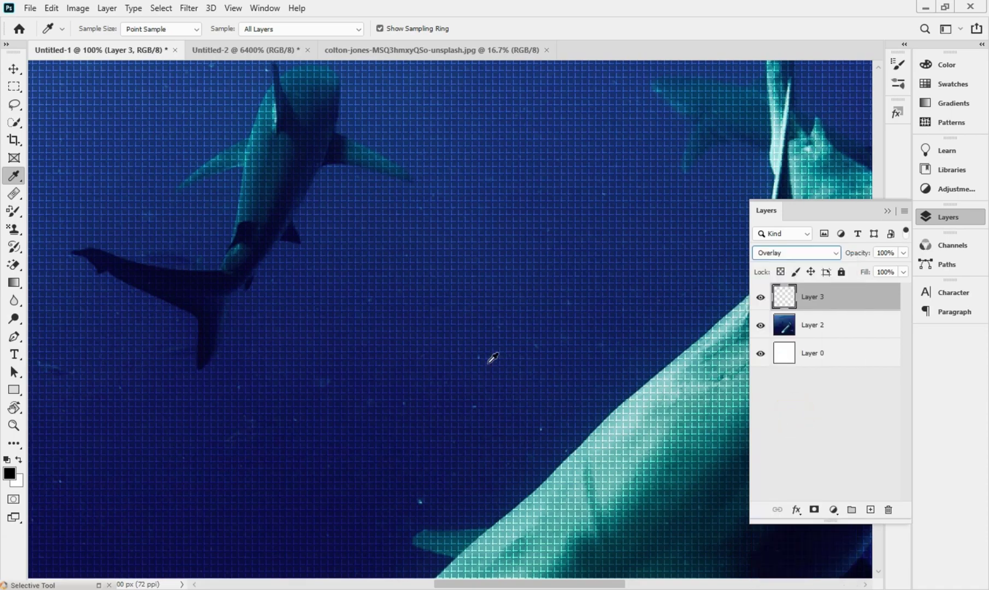
# Examine the overlaid grid pattern across the whole shark photo and up close at 200% on the large shark's head
pyautogui.hotkey('ctrl', '-')
pyautogui.hotkey('ctrl', '-')
pyautogui.hotkey('ctrl', '-')
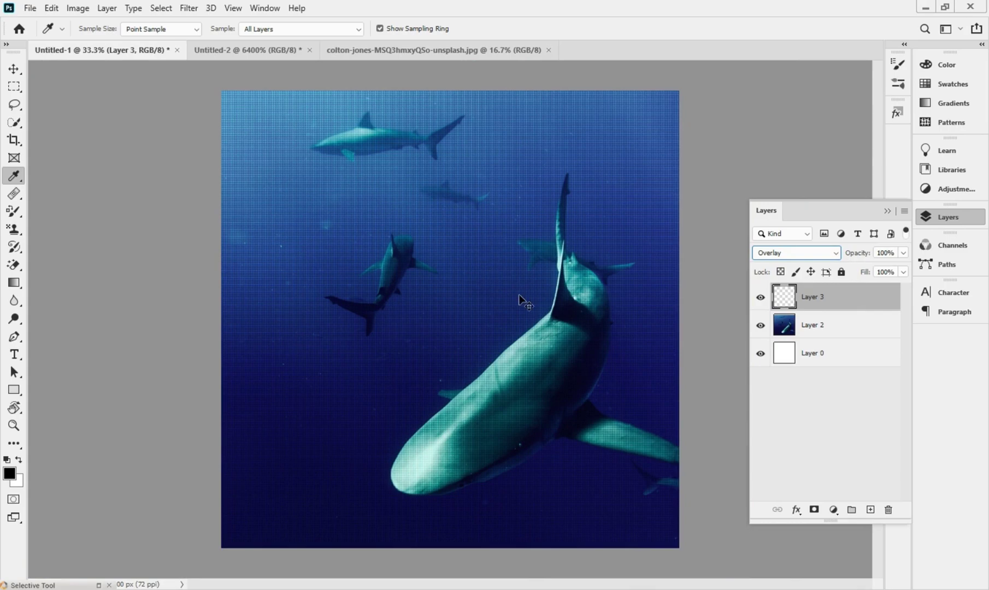
pyautogui.hotkey('ctrl', '+')
pyautogui.hotkey('ctrl', '+')
pyautogui.hotkey('ctrl', '+')
pyautogui.hotkey('ctrl', '+')
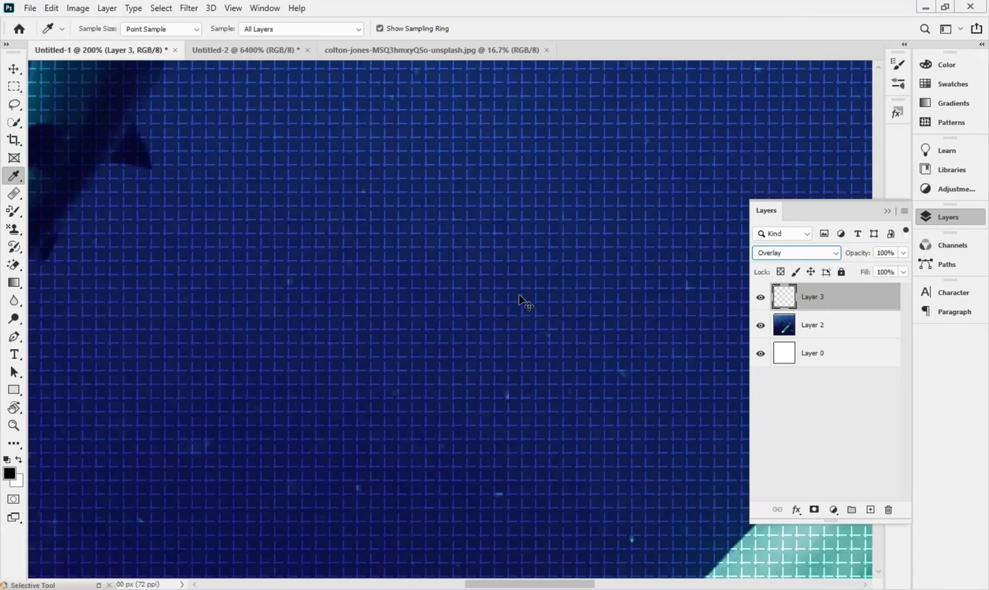
pyautogui.press('space')
pyautogui.moveTo(518, 378); pyautogui.dragTo(395, 191)
pyautogui.moveTo(448, 381); pyautogui.dragTo(564, 186)
pyautogui.moveTo(381, 430); pyautogui.dragTo(551, 232)
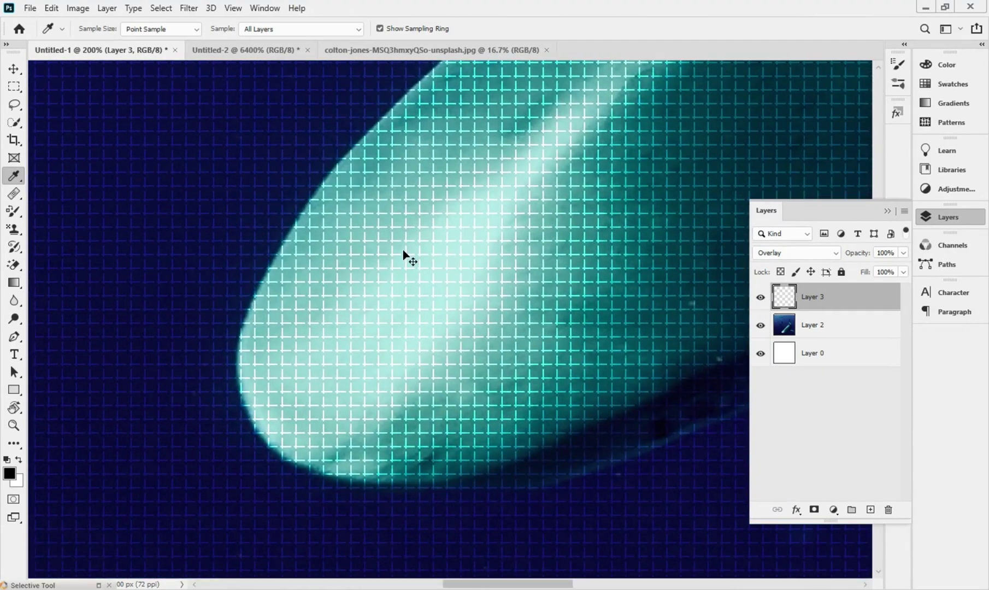
pyautogui.hotkey('ctrl', '-')
pyautogui.hotkey('ctrl', '-')
pyautogui.hotkey('ctrl', '-')
pyautogui.hotkey('ctrl', '-')
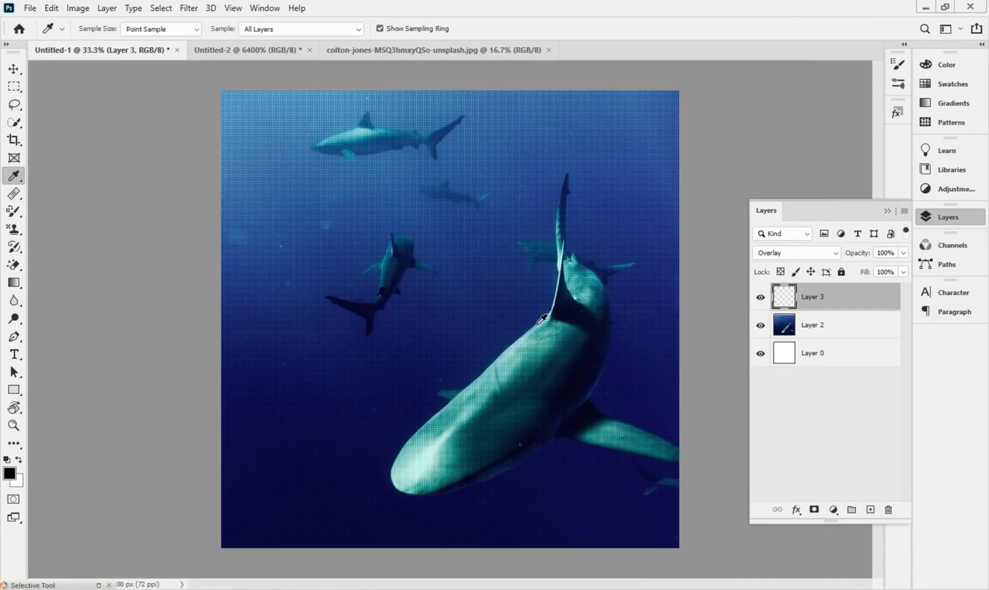